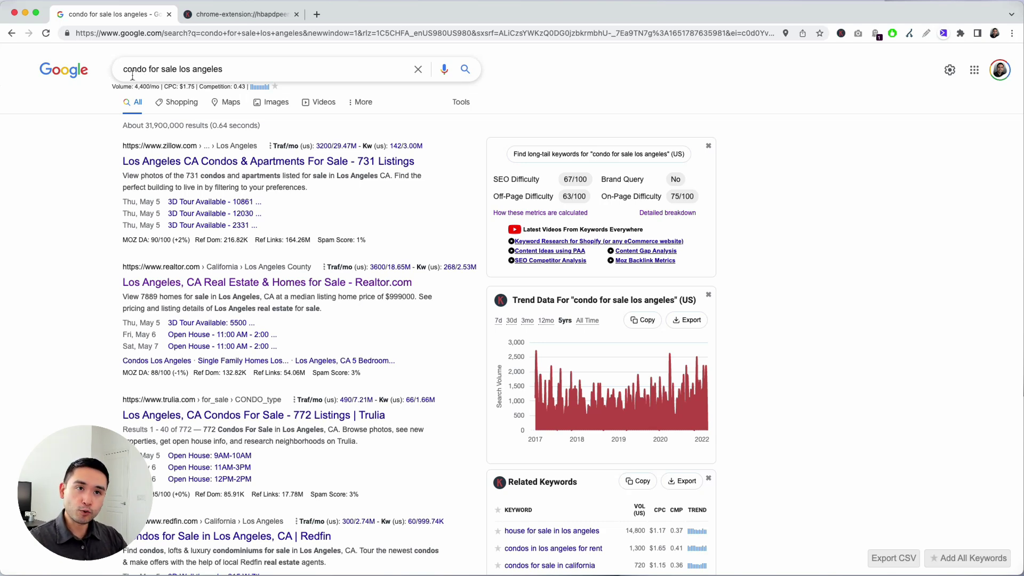
Review the search suggestions' metrics and the query's volume, CPC and competition figures.
left_click_drag(124, 69, 225, 66)
left_click(225, 67)
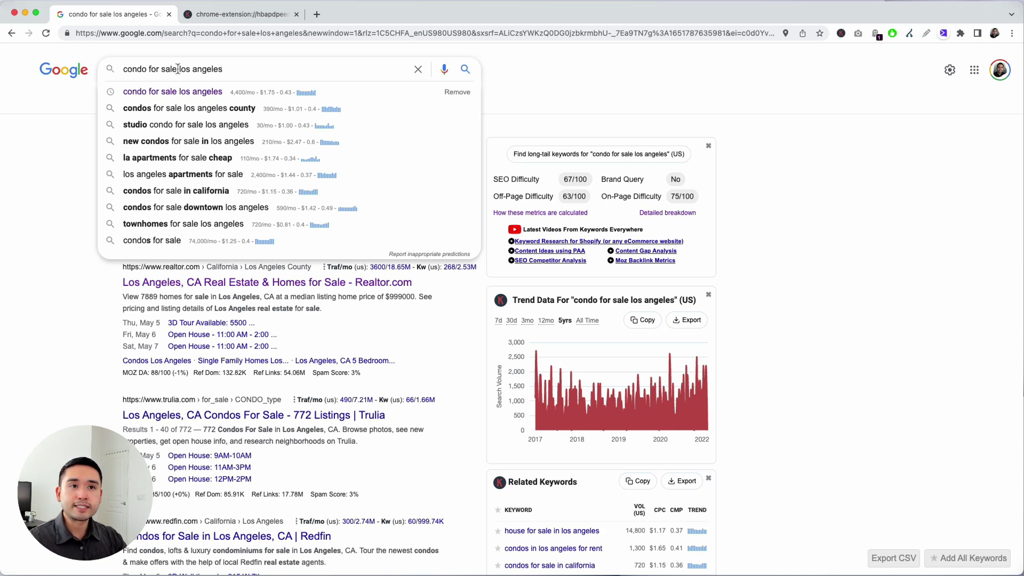
left_click(247, 52)
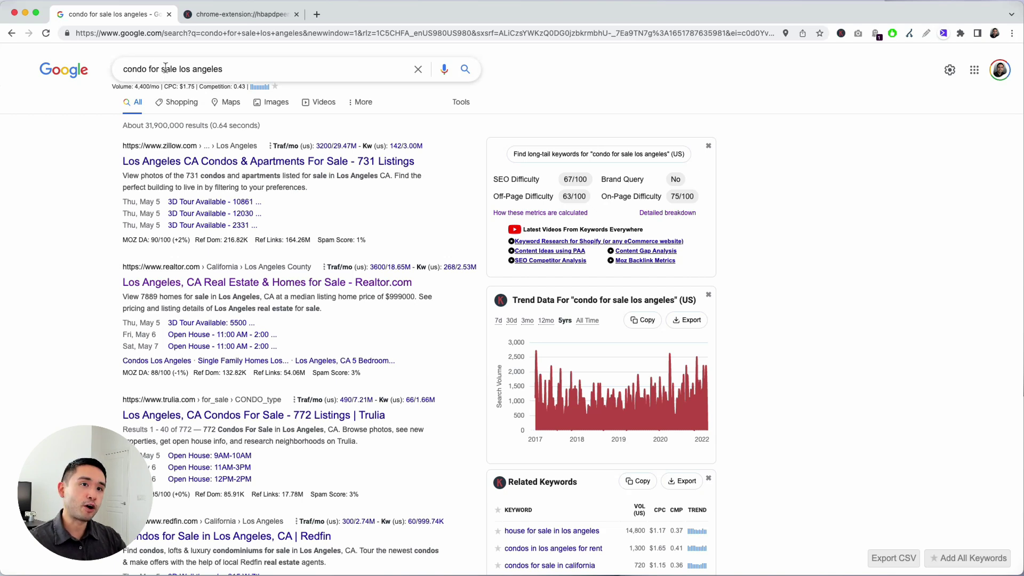
left_click_drag(230, 69, 119, 69)
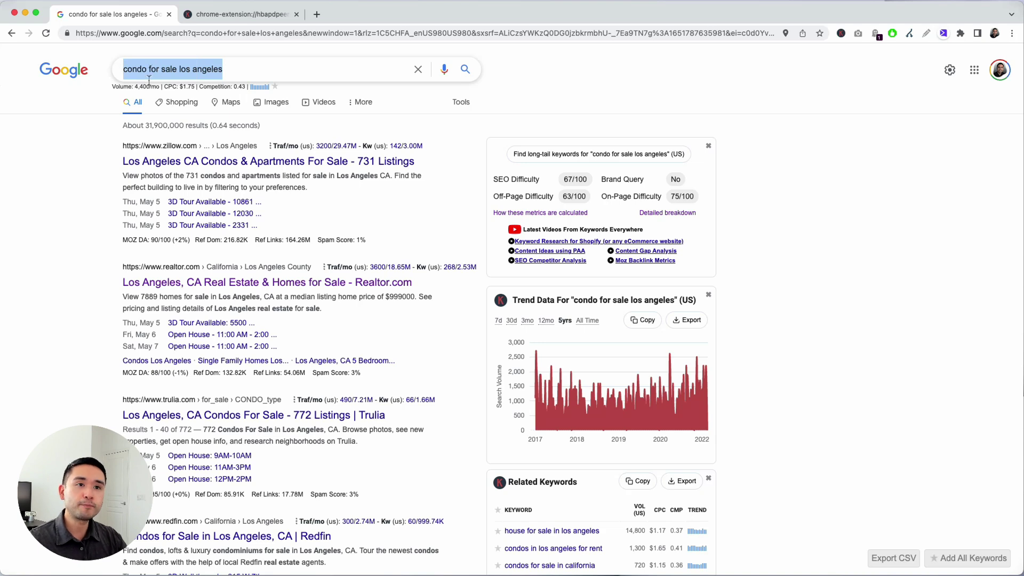
left_click_drag(120, 87, 159, 87)
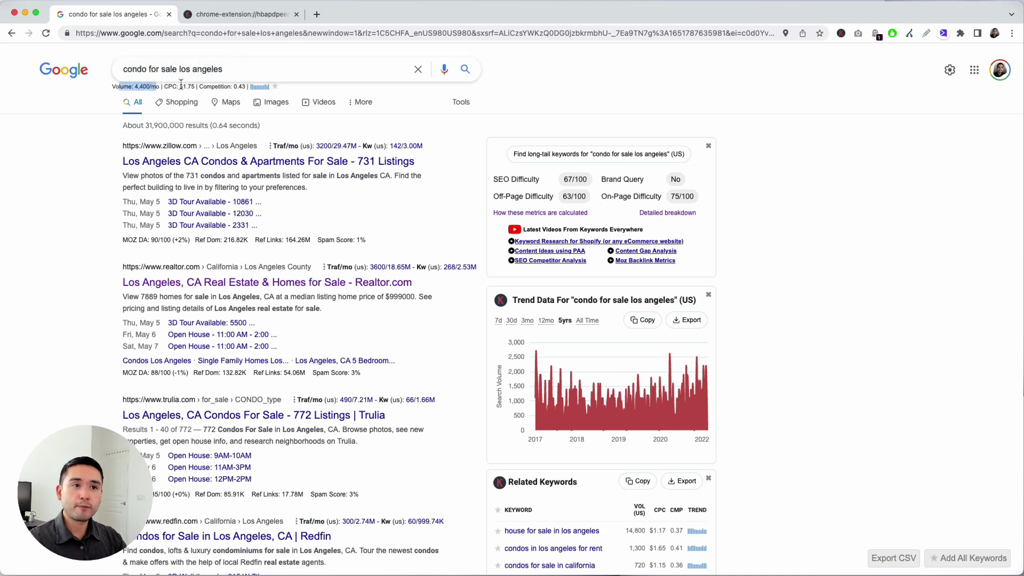
left_click(358, 84)
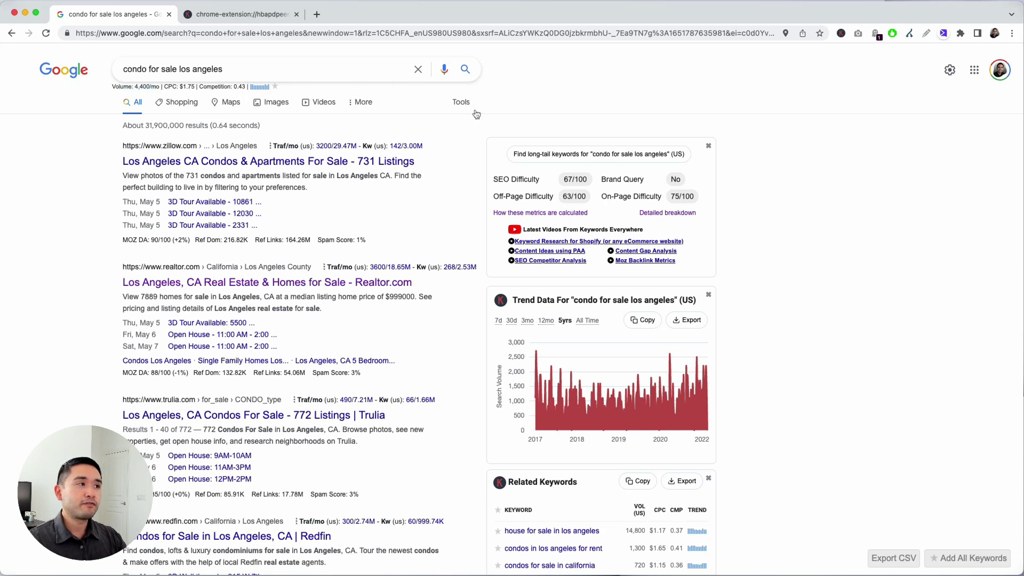
Check the extension menu, then point out the SEO Difficulty score of 67/100.
left_click(841, 34)
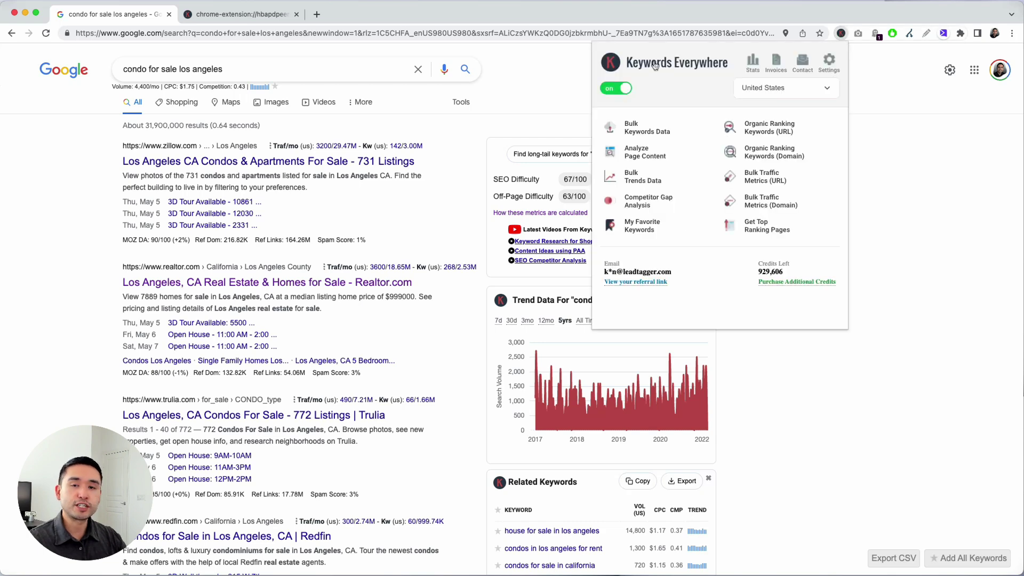
left_click(563, 95)
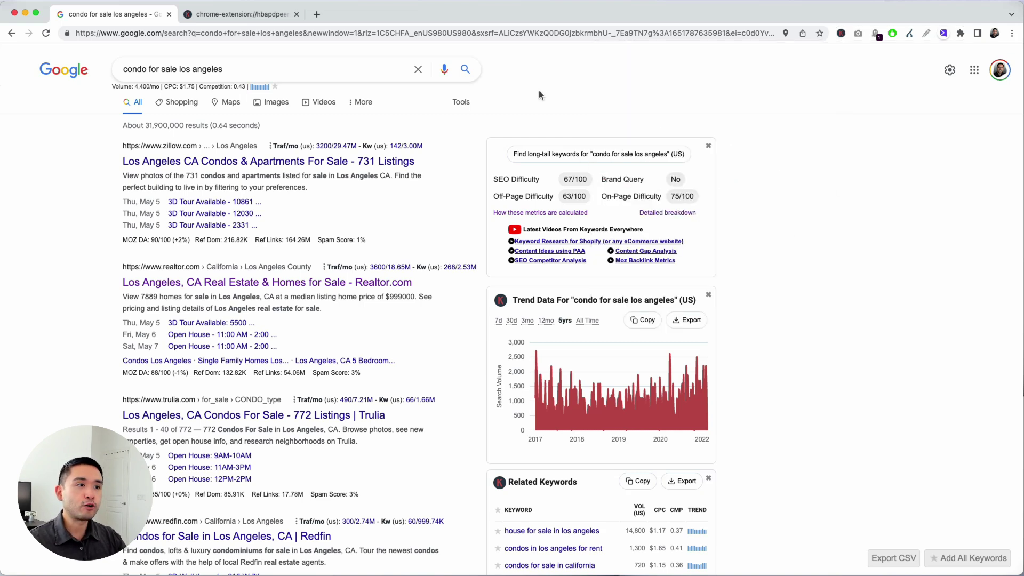
left_click_drag(493, 180, 601, 179)
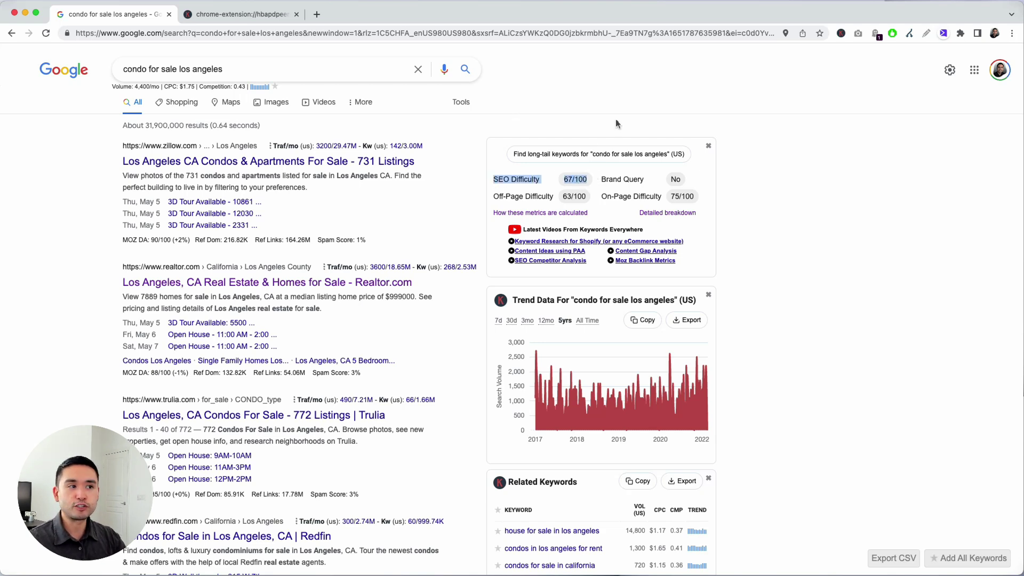
left_click(609, 140)
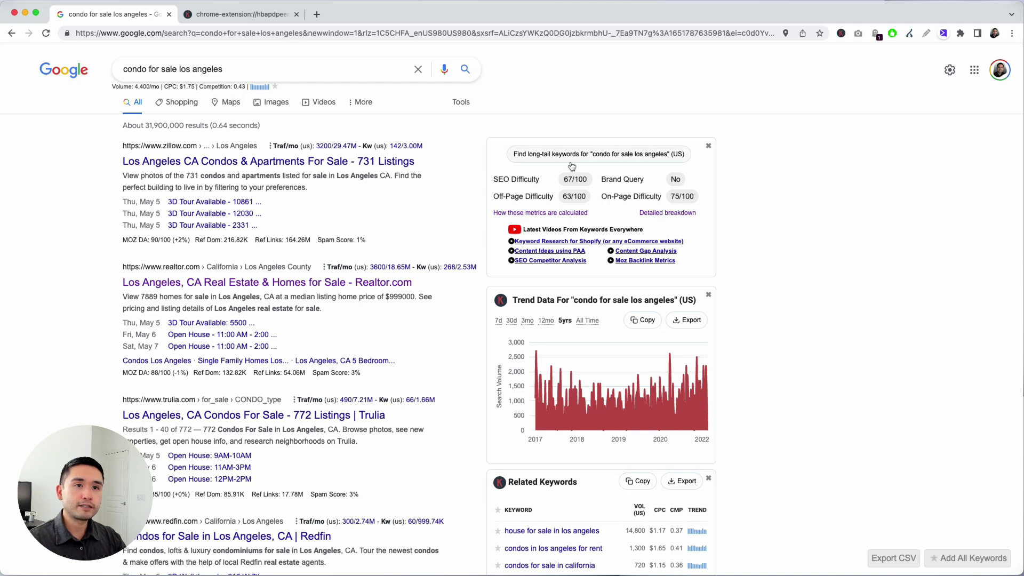
Highlight the search query and scroll down through the Keywords Everywhere sidebar widgets.
left_click_drag(239, 69, 124, 66)
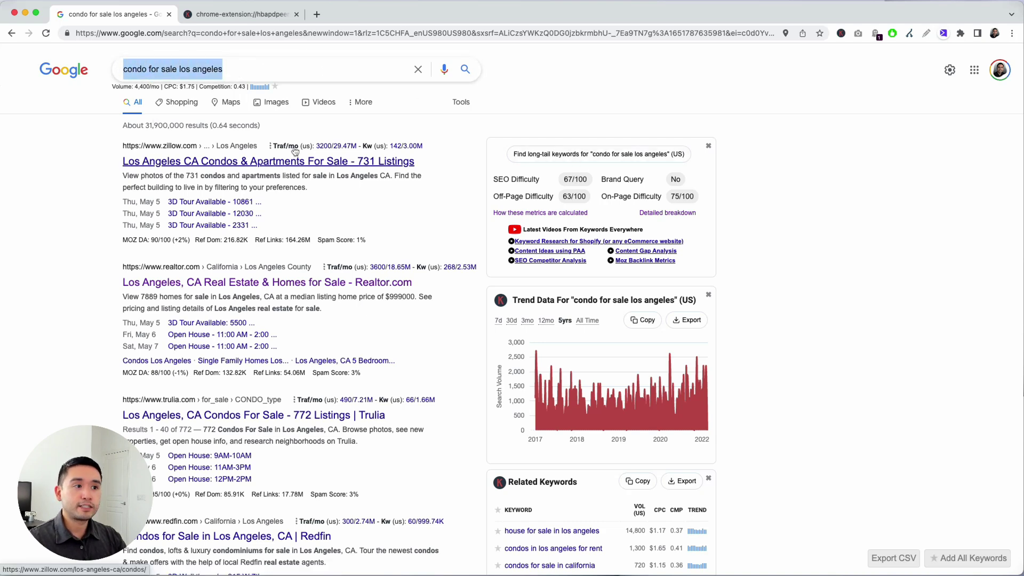
scroll(165, 144, "down", 1)
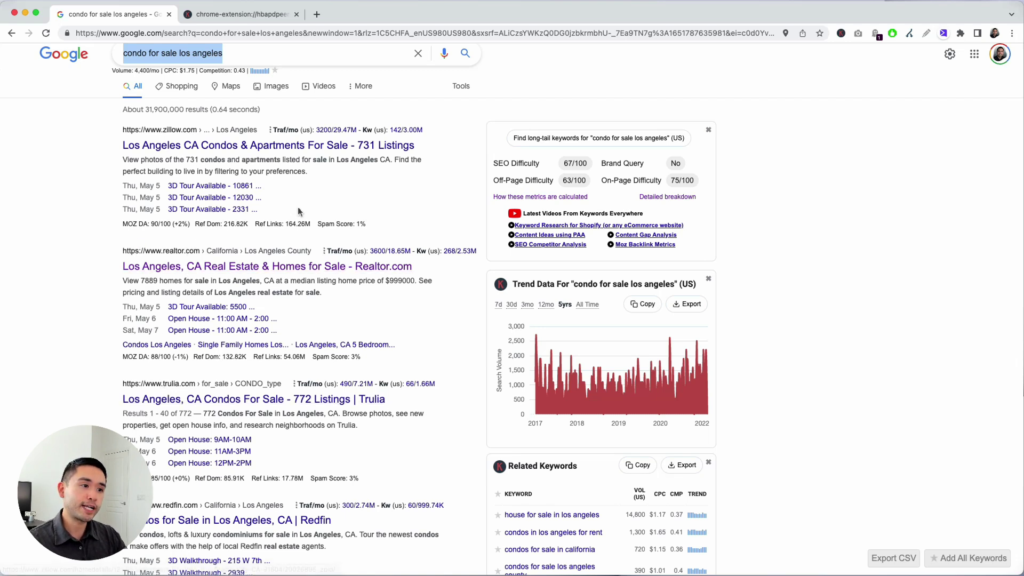
scroll(298, 209, "down", 3)
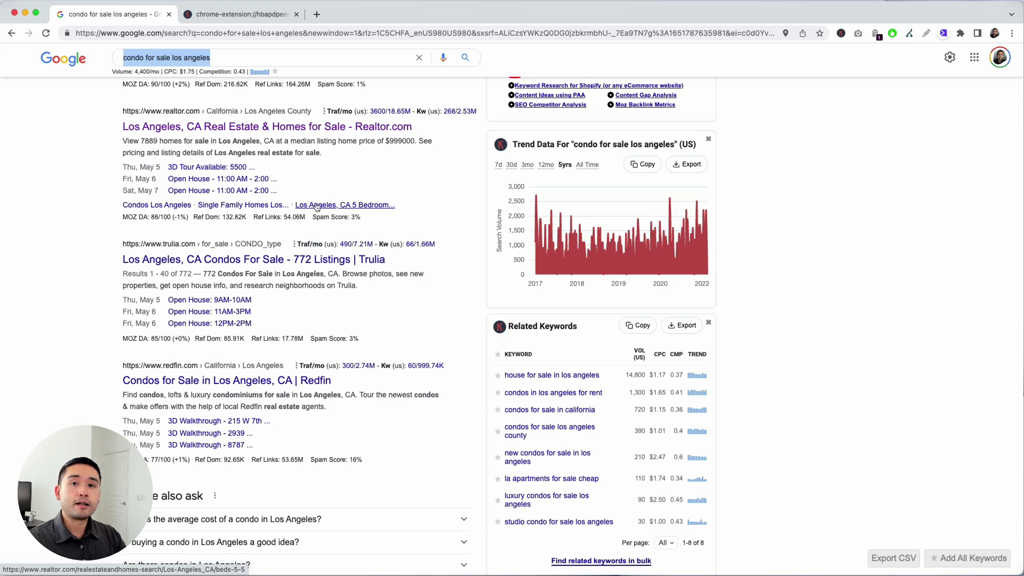
scroll(469, 208, "down", 2)
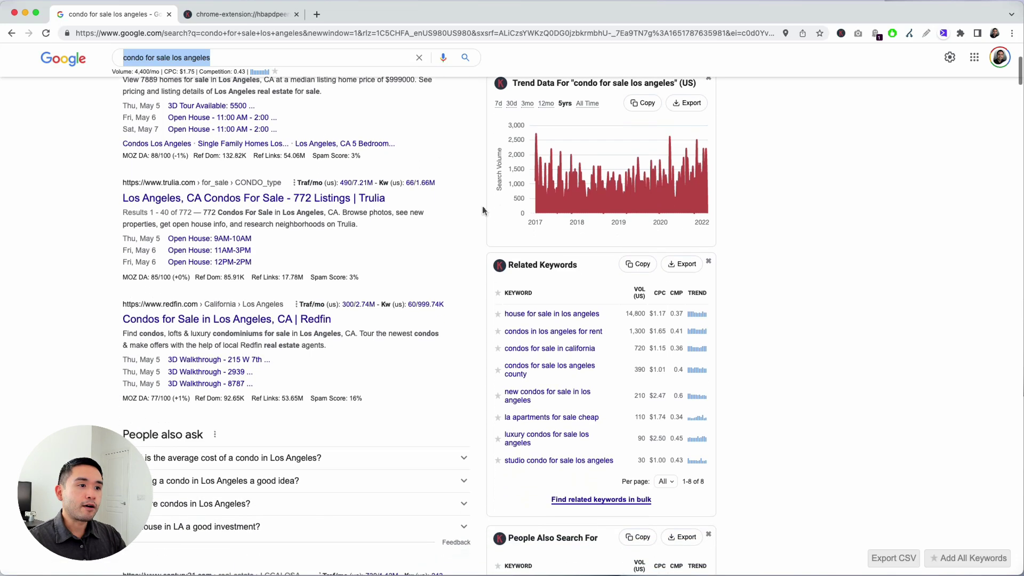
scroll(587, 276, "up", 1)
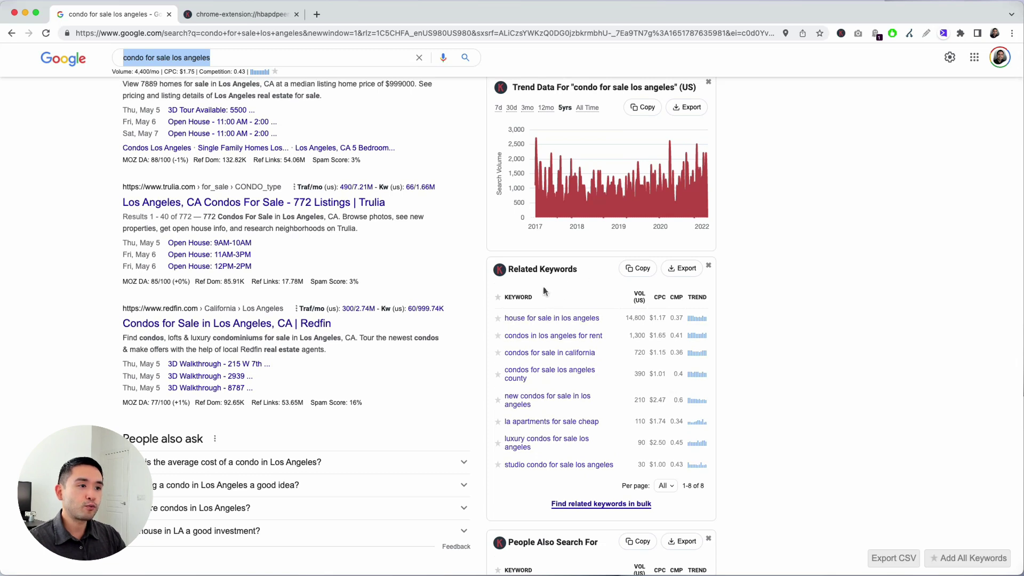
scroll(549, 293, "down", 2)
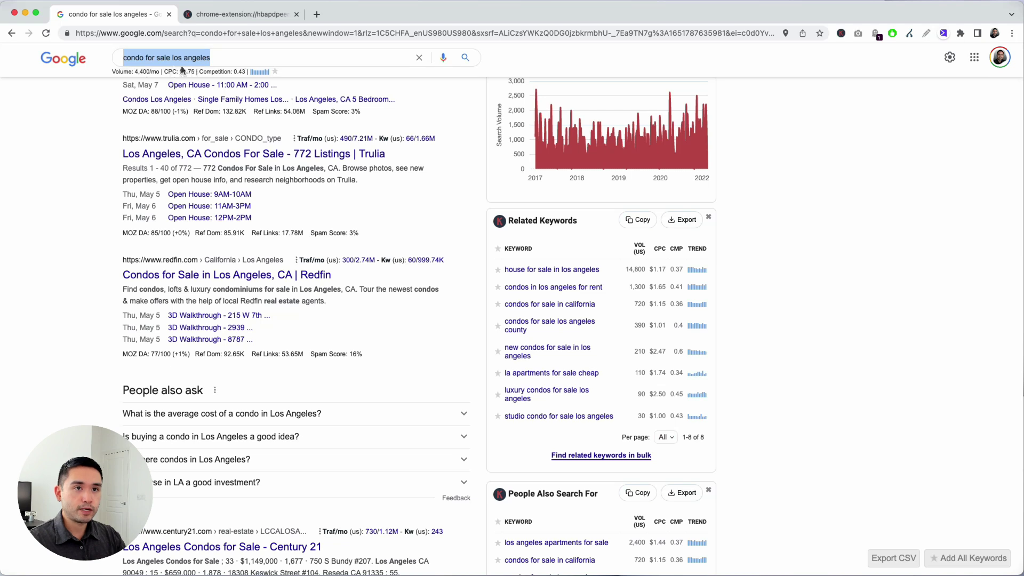
left_click(581, 247)
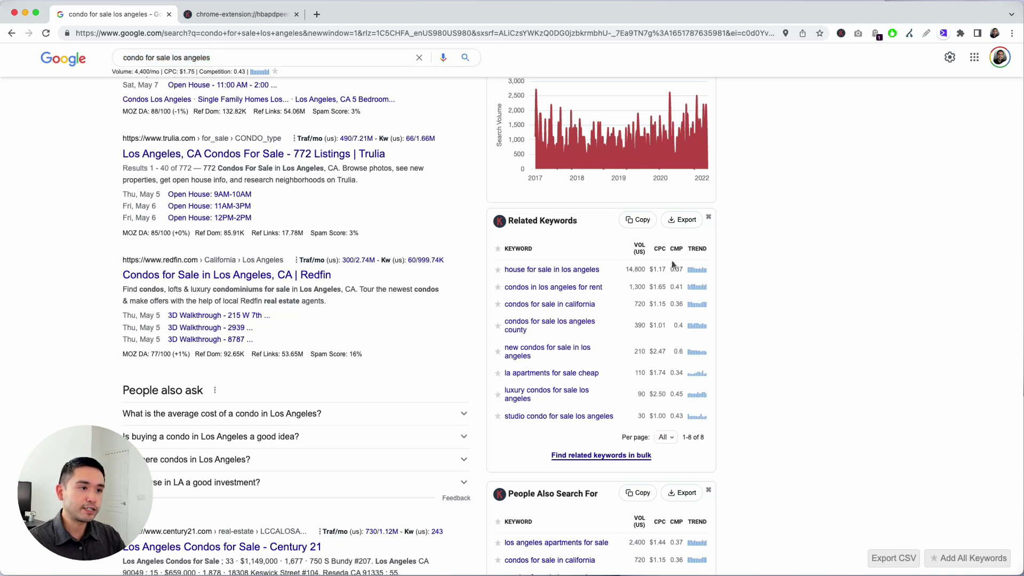
scroll(541, 295, "down", 1)
scroll(540, 296, "down", 1)
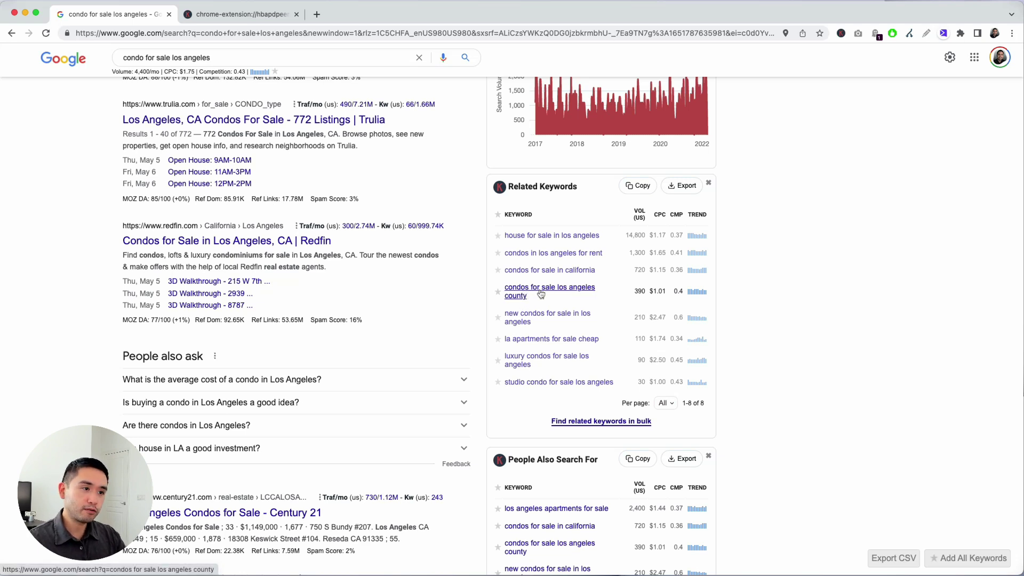
scroll(535, 291, "down", 1)
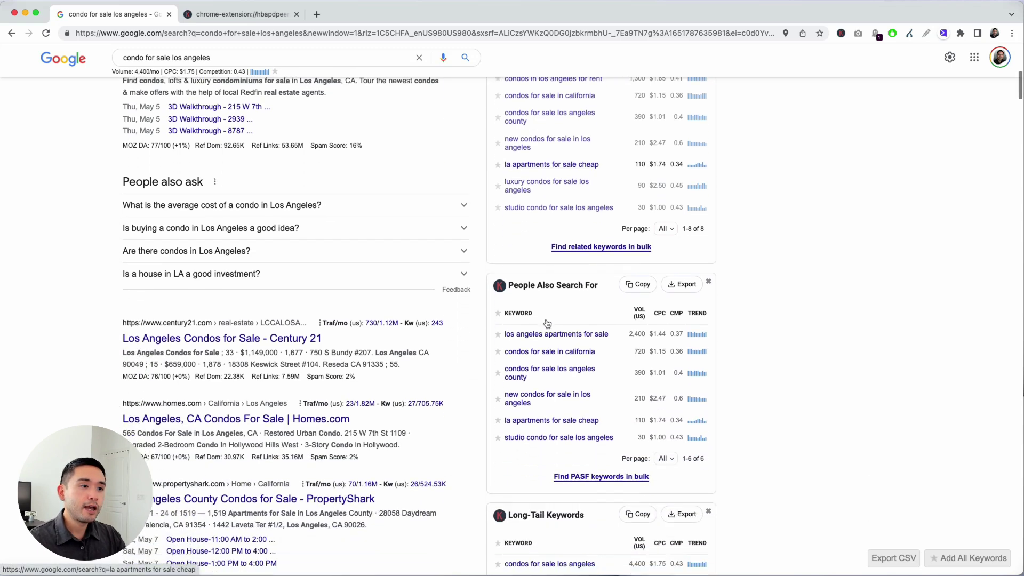
scroll(547, 323, "down", 4)
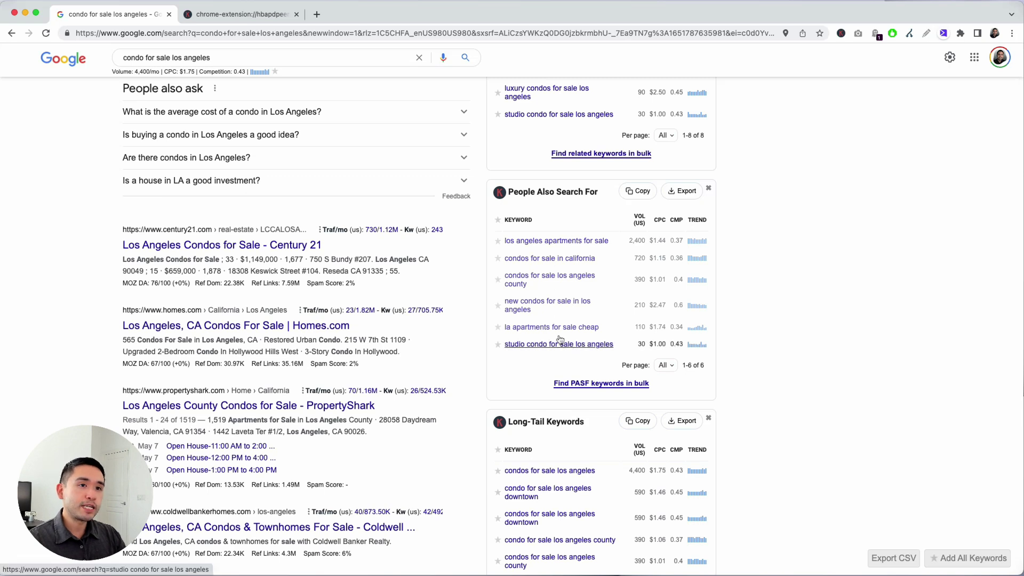
scroll(426, 267, "up", 1)
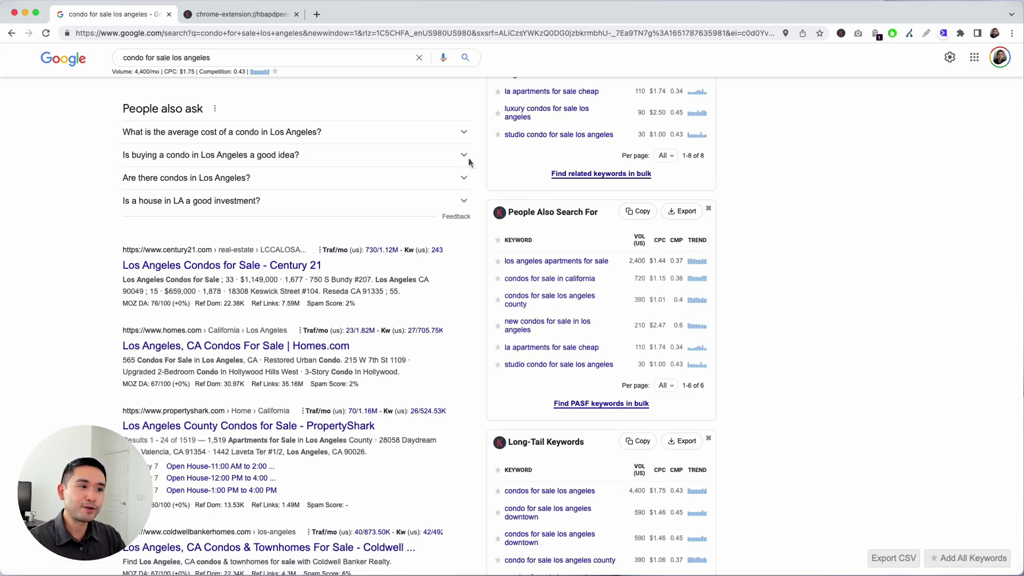
Review the keyword metrics shown on the Google search suggestions.
left_click(258, 63)
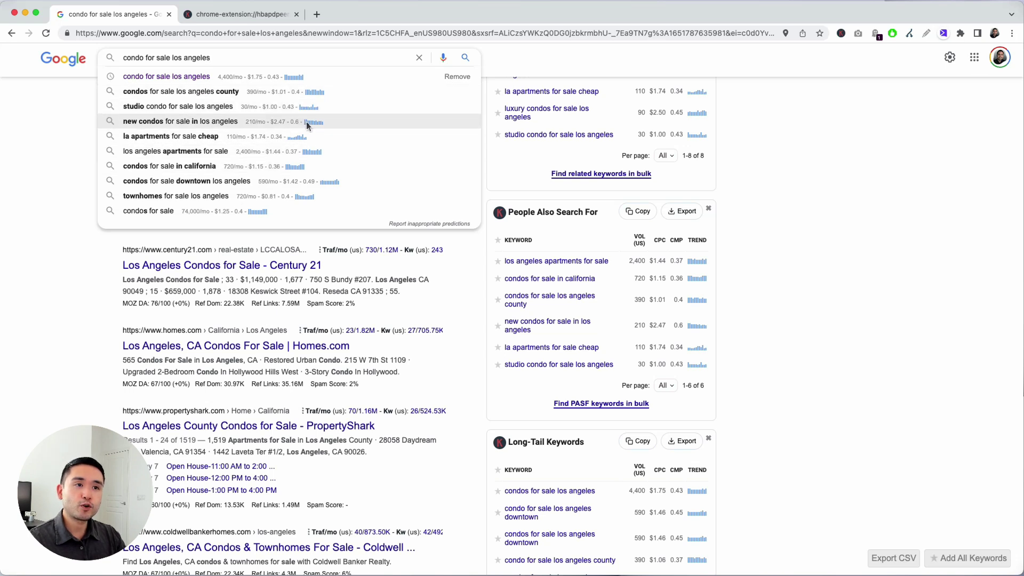
mouse_move(311, 123)
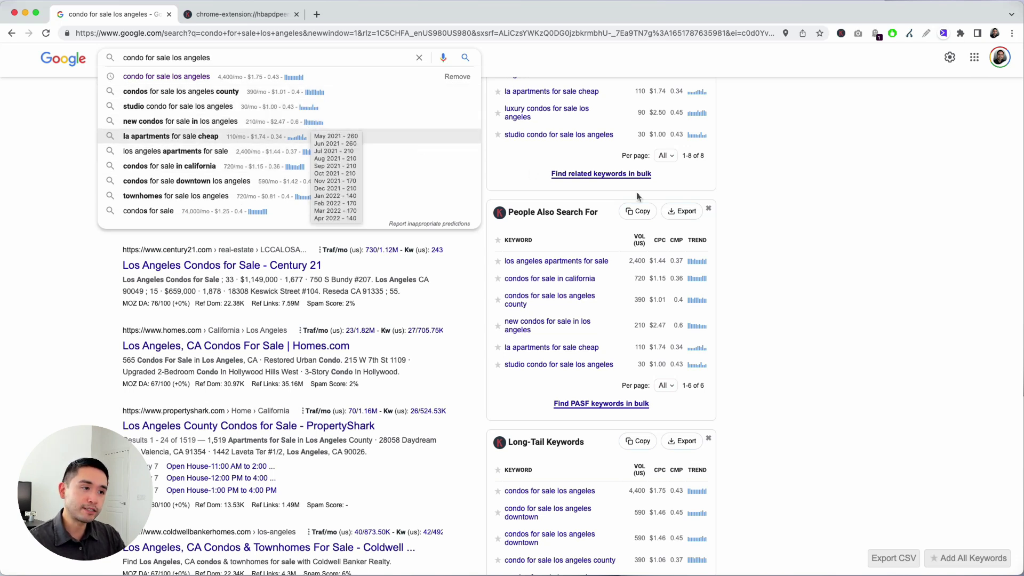
left_click(759, 209)
Scroll the sidebar to the Long-Tail Keywords panel and highlight its title.
scroll(757, 208, "down", 3)
scroll(755, 212, "down", 3)
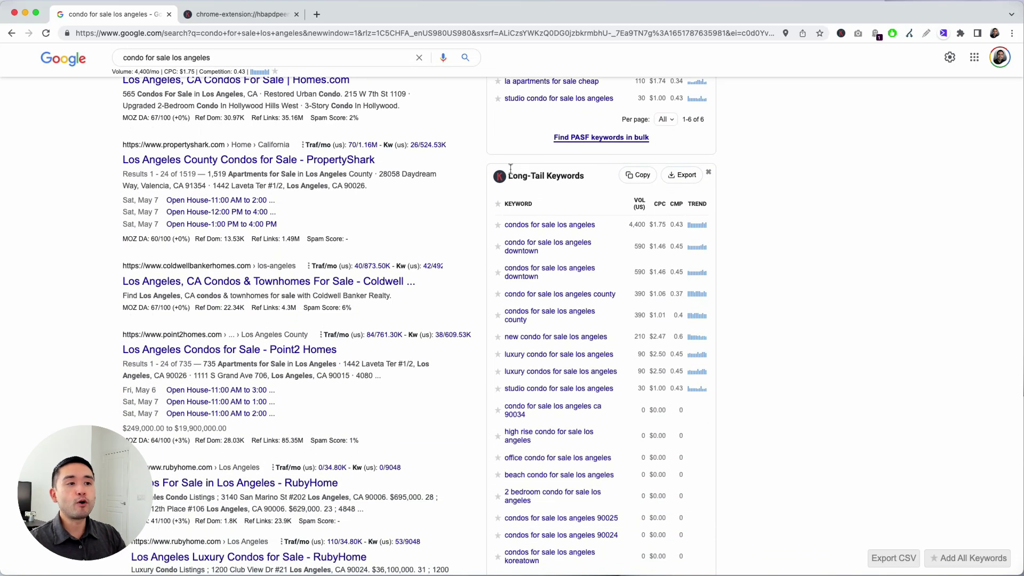
scroll(662, 174, "down", 2)
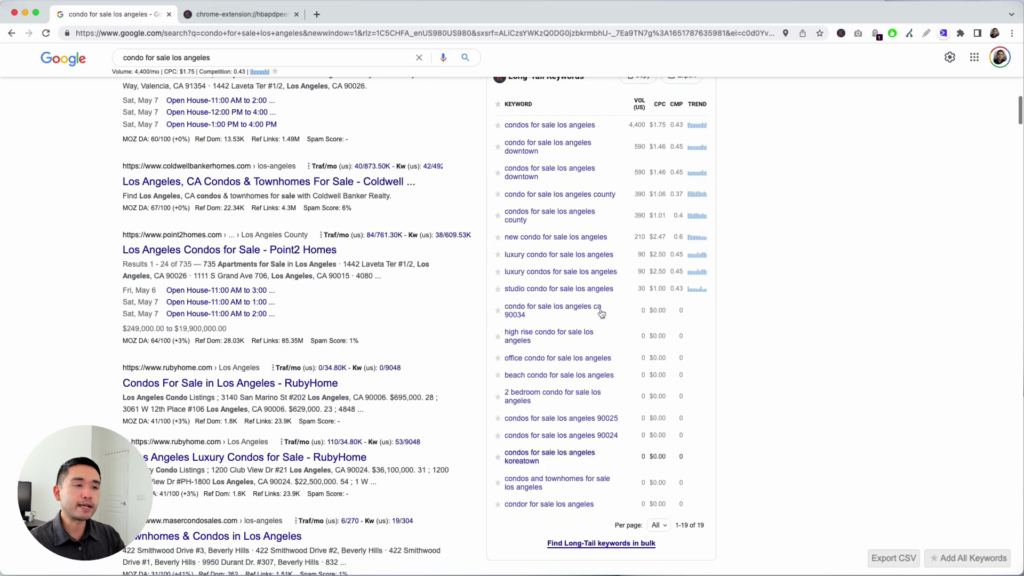
scroll(593, 284, "up", 1)
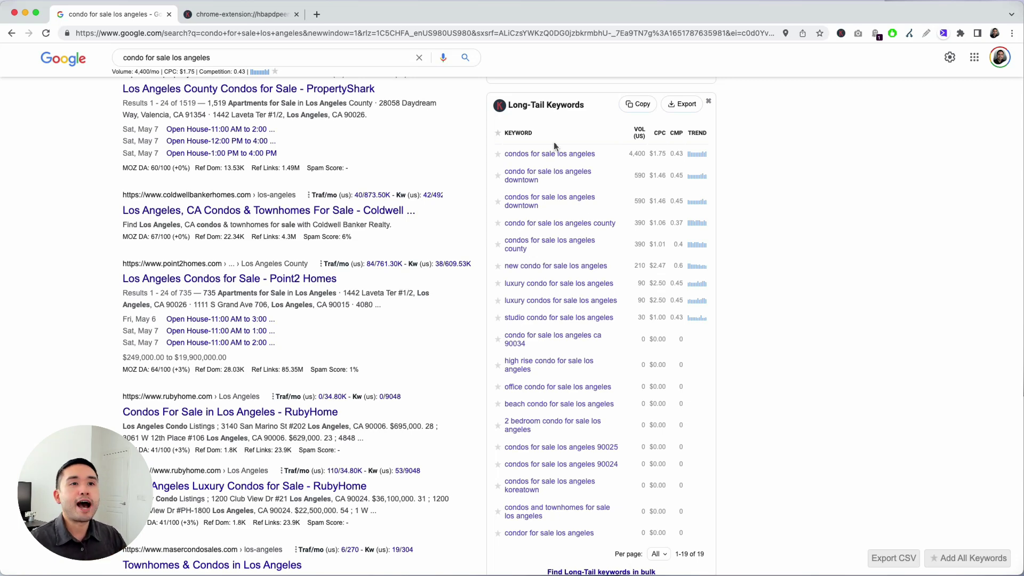
scroll(339, 162, "up", 15)
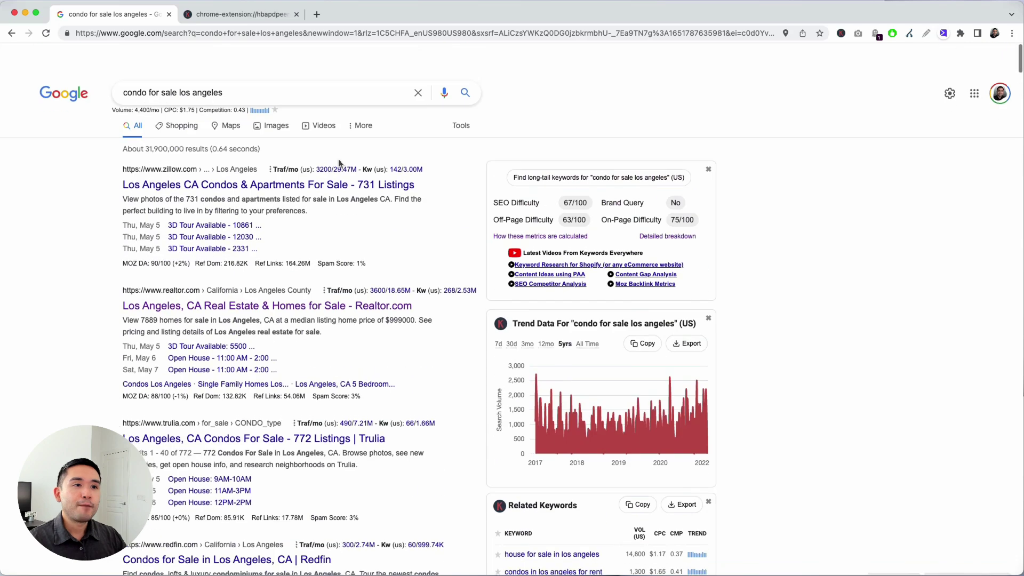
scroll(255, 184, "down", 1)
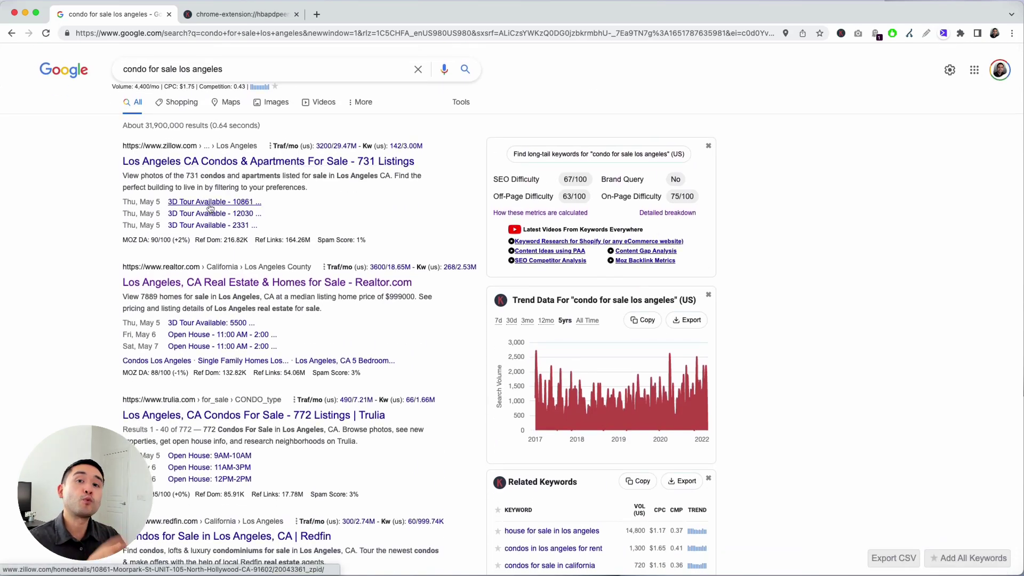
scroll(245, 225, "down", 6)
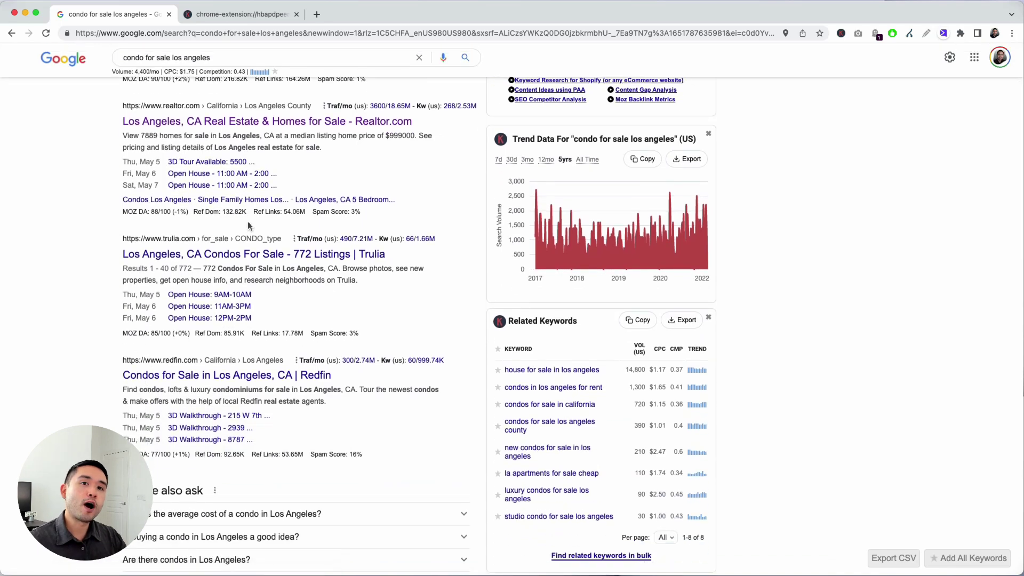
scroll(342, 214, "down", 8)
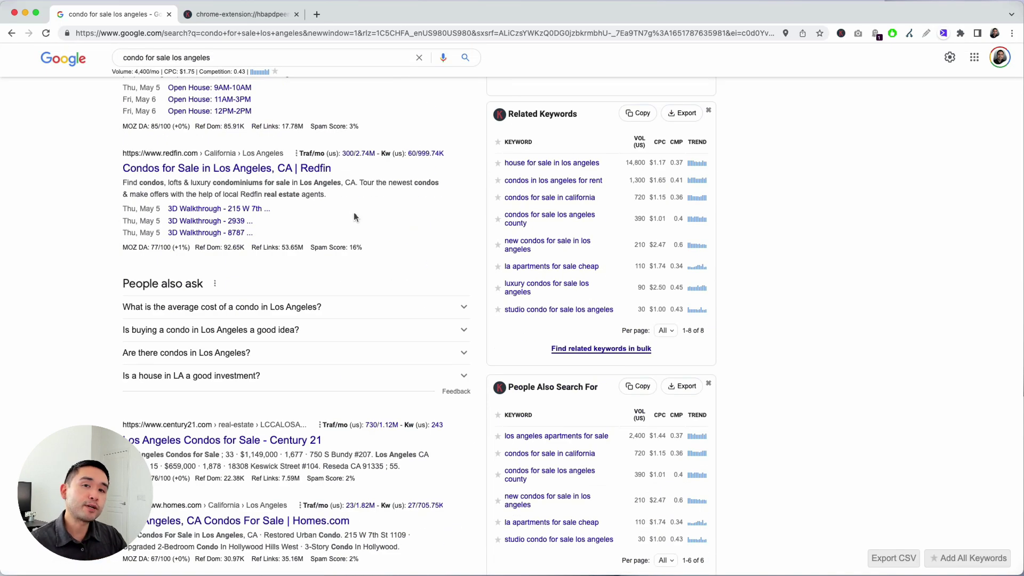
scroll(372, 211, "down", 16)
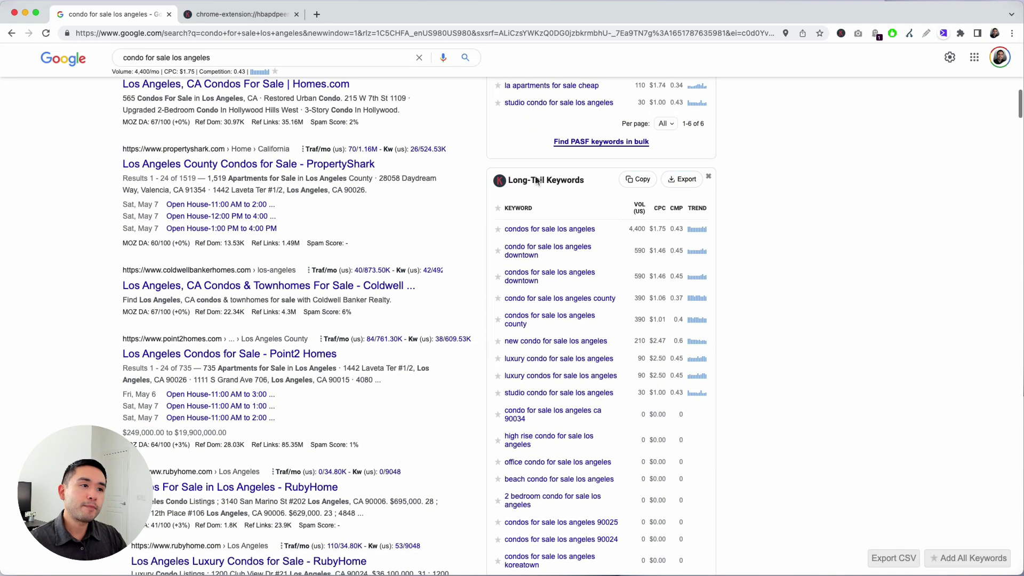
left_click_drag(509, 181, 583, 181)
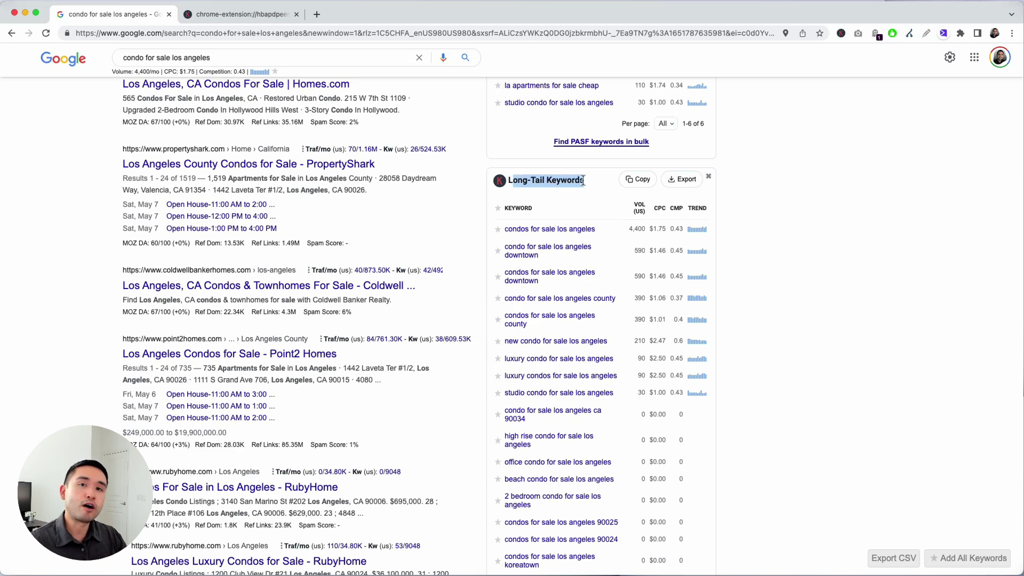
scroll(583, 181, "down", 1)
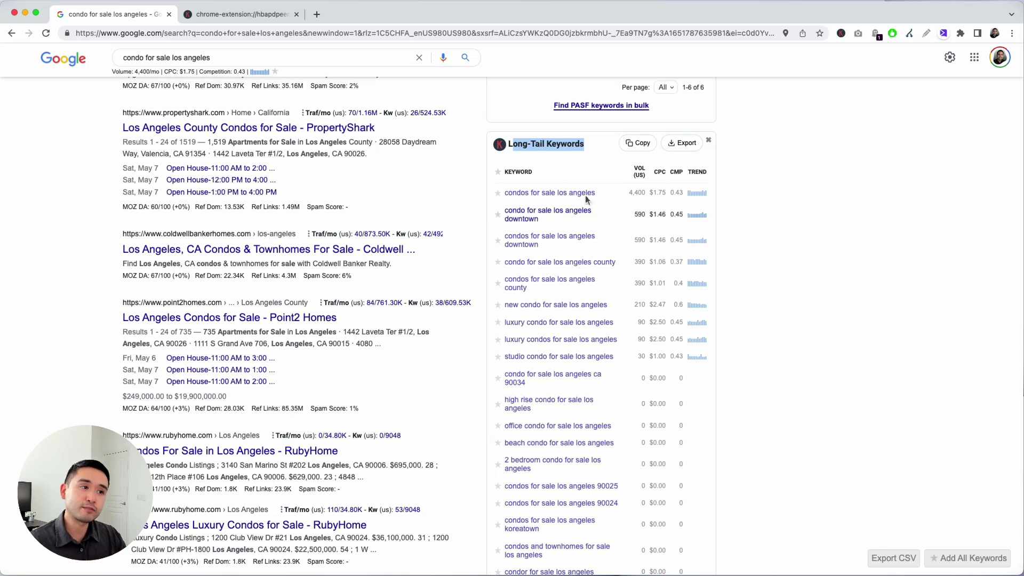
Point out the top keyword's $1.75 CPC, downtown's 590 volume and county's $1.06 CPC.
left_click(776, 186)
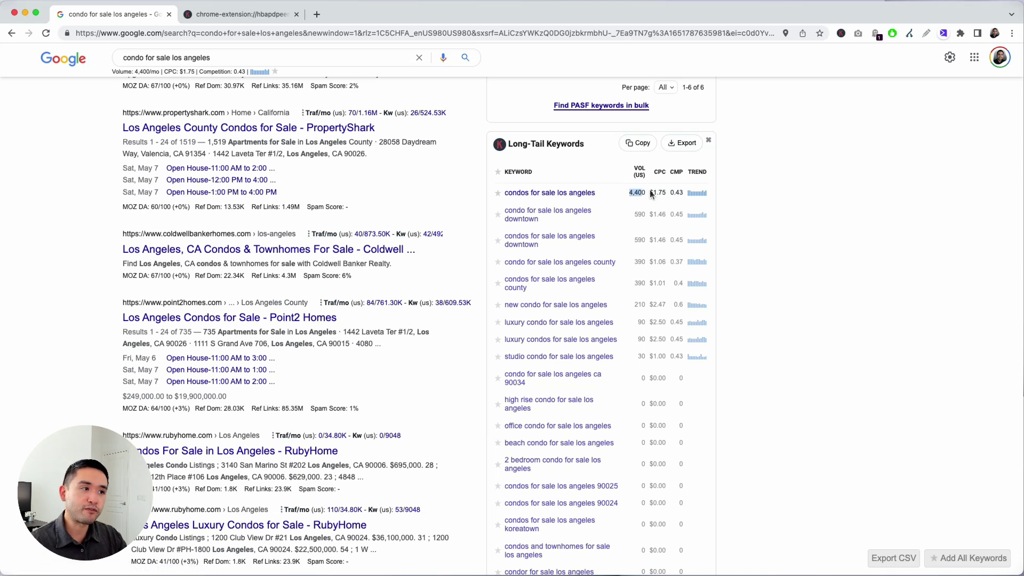
scroll(656, 189, "down", 1)
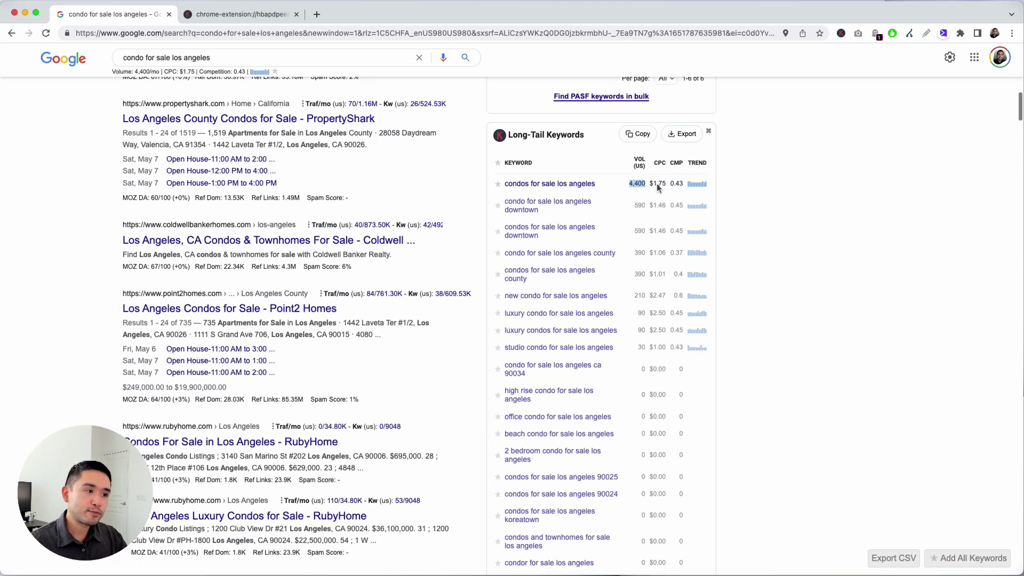
mouse_move(665, 186)
left_mouse_down()
mouse_move(658, 384)
mouse_move(656, 183)
left_mouse_up()
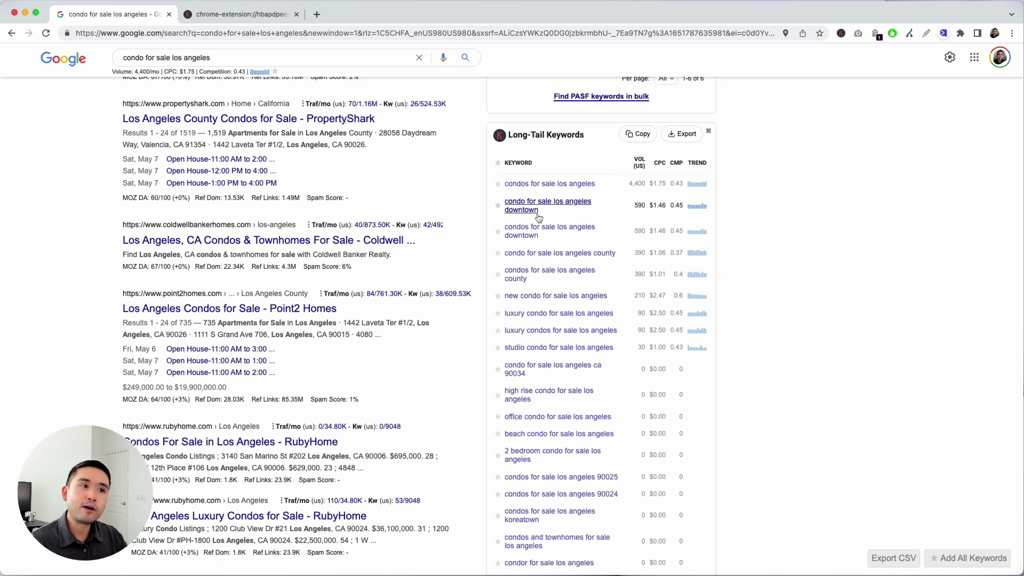
scroll(539, 217, "down", 1)
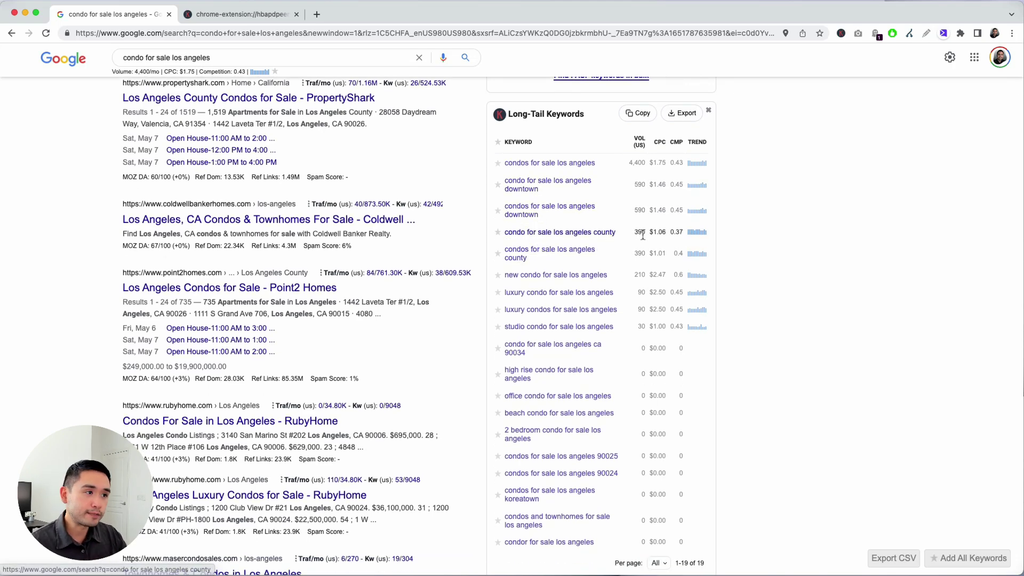
double_click(639, 184)
scroll(648, 234, "down", 3)
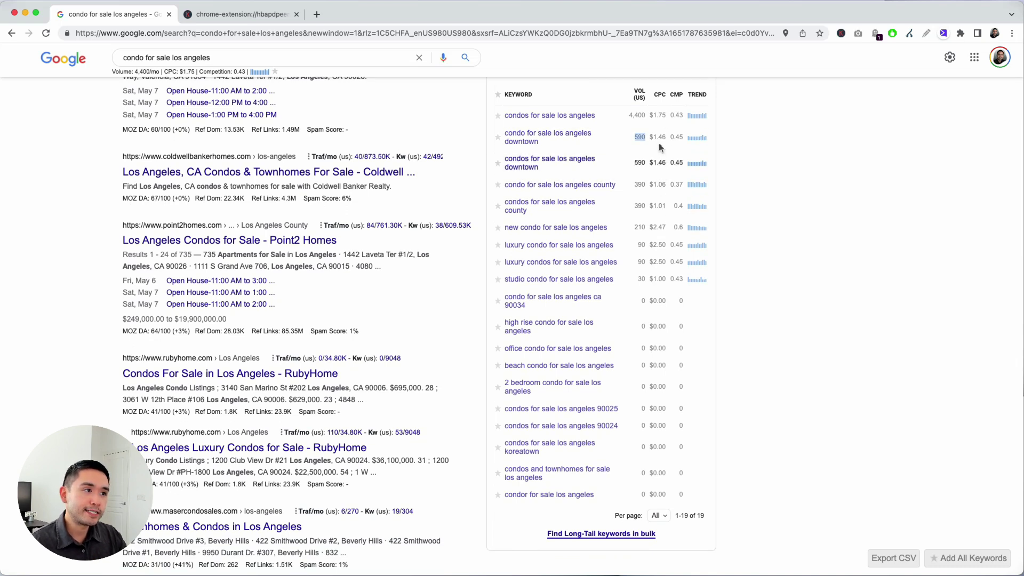
left_click_drag(665, 185, 650, 185)
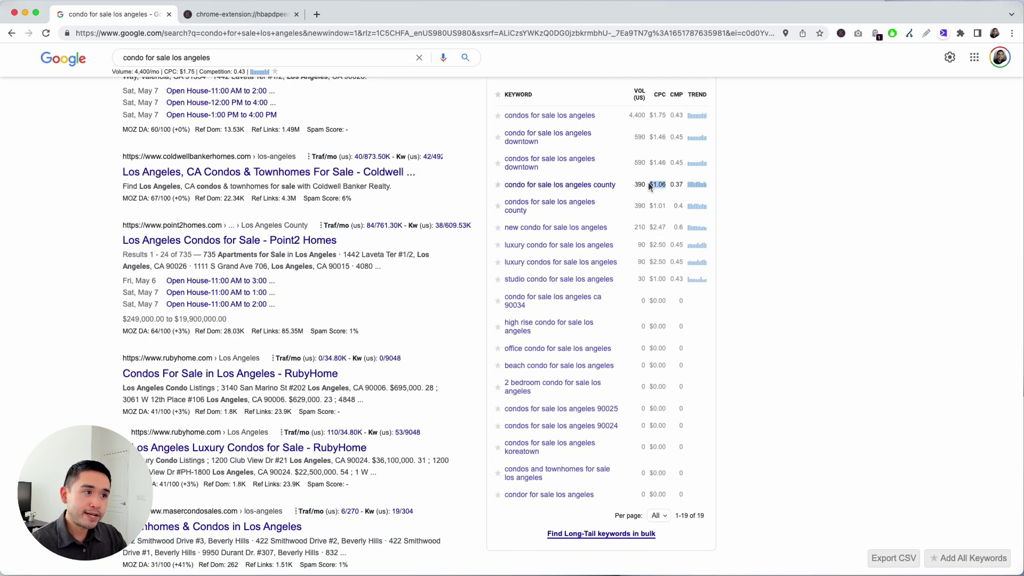
scroll(623, 328, "down", 1)
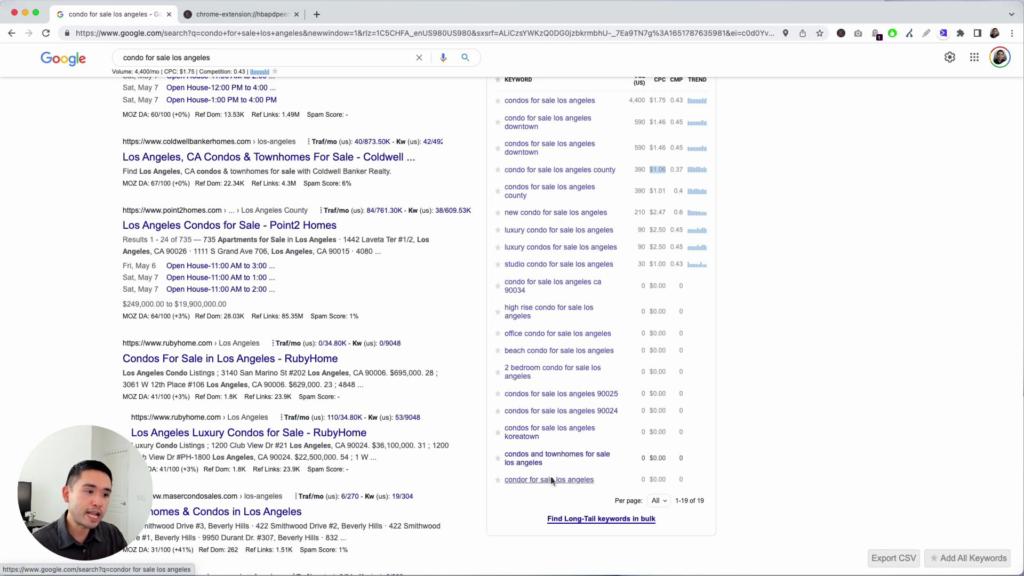
Scroll back to the top and switch to the full 98-keyword long-tail report.
scroll(555, 437, "up", 1)
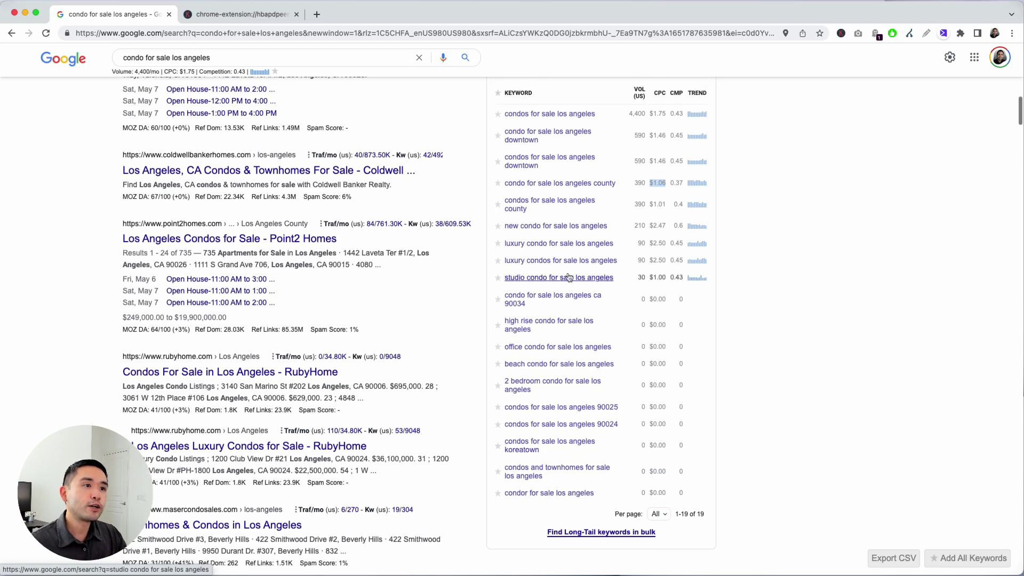
scroll(568, 277, "up", 3)
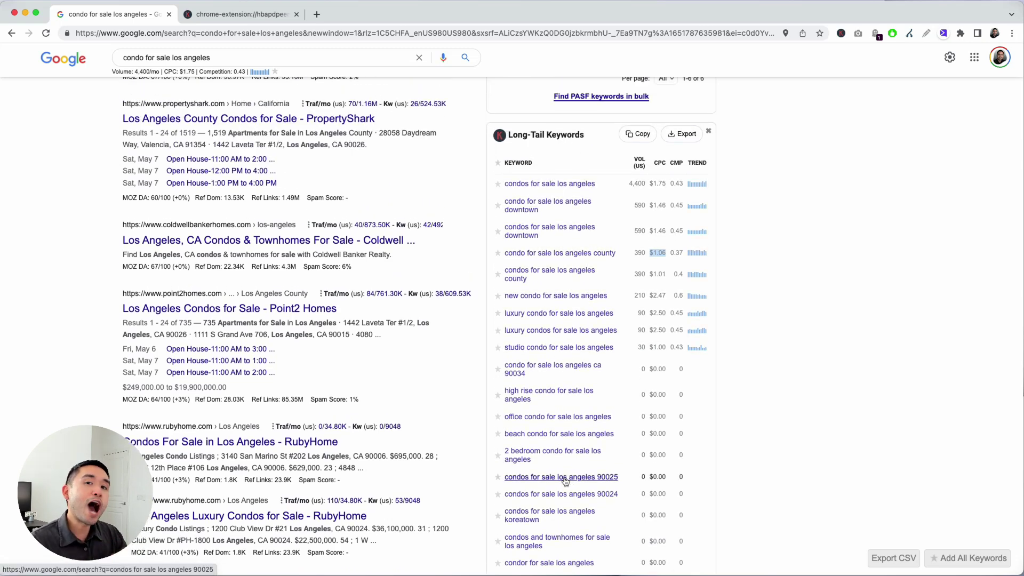
scroll(592, 397, "up", 5)
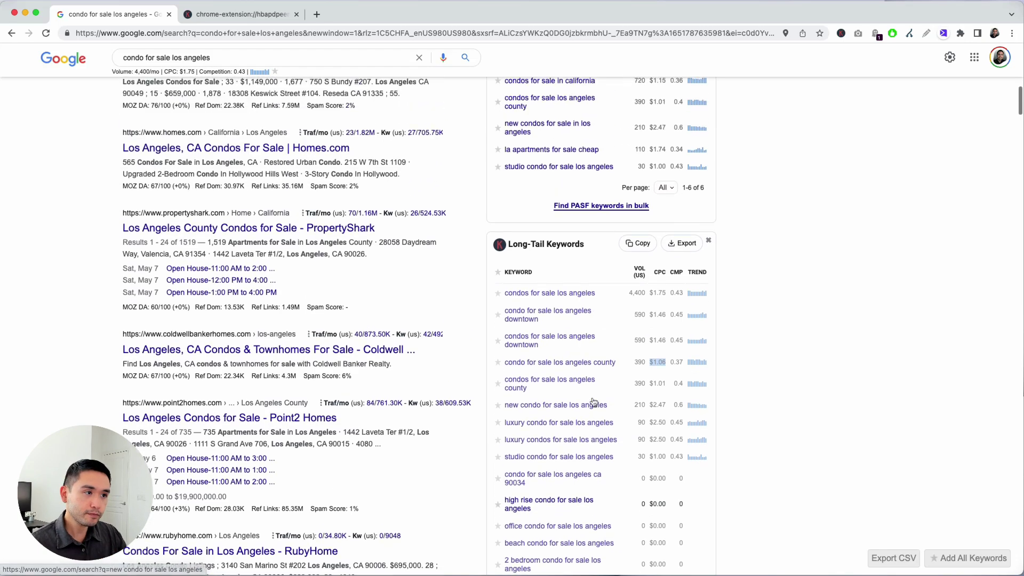
scroll(594, 401, "up", 10)
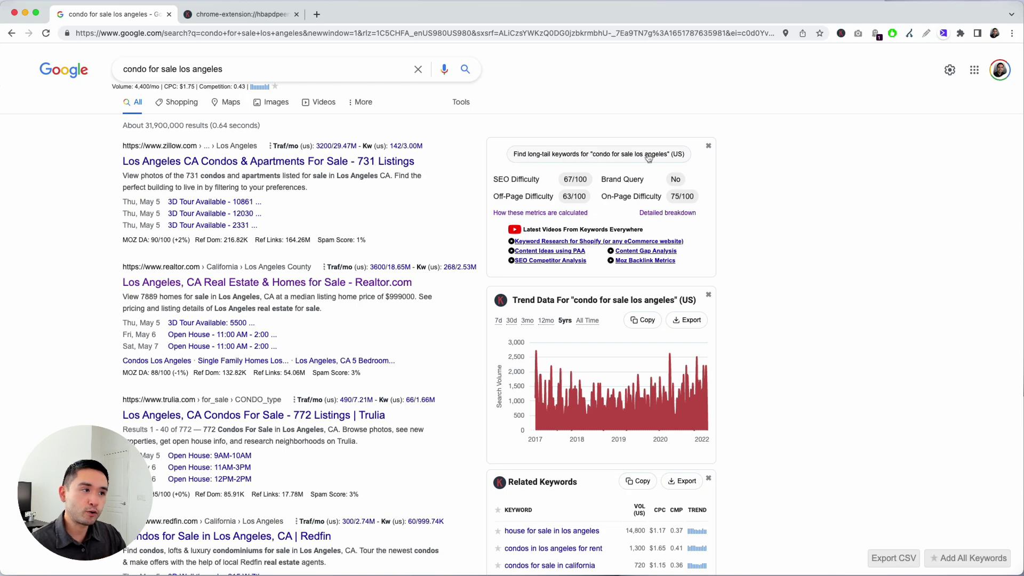
left_click(240, 15)
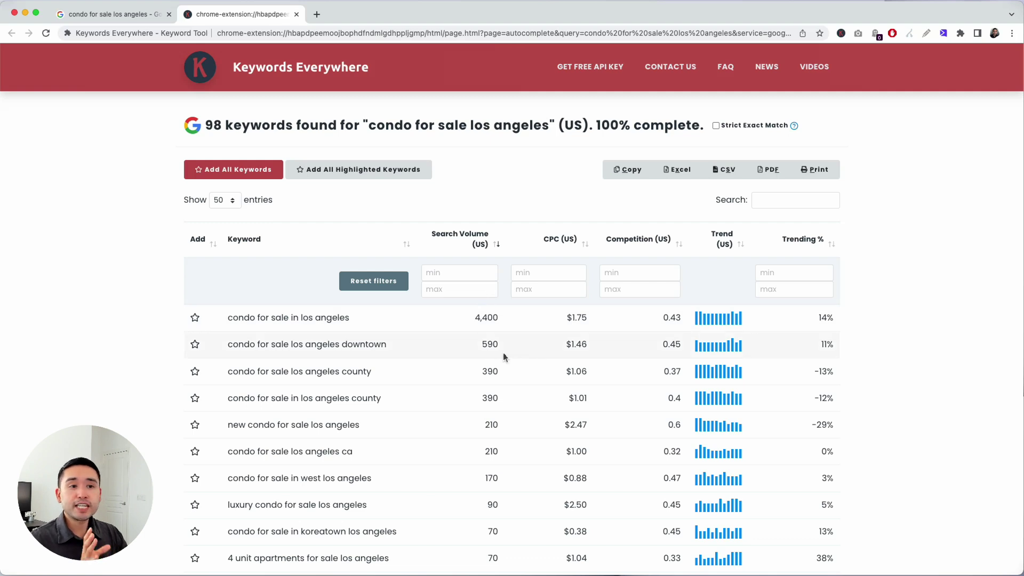
scroll(439, 211, "down", 3)
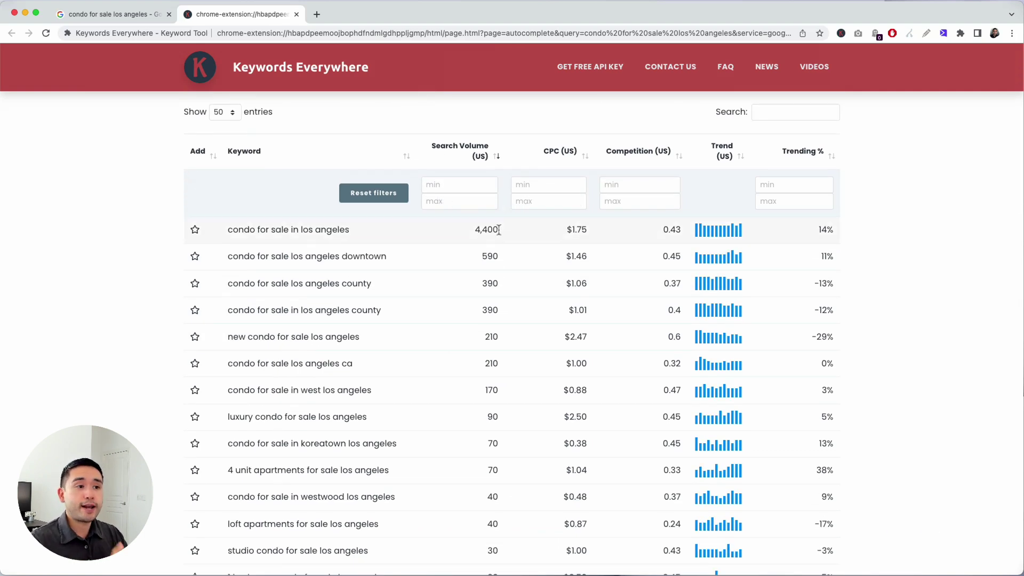
scroll(471, 419, "down", 15)
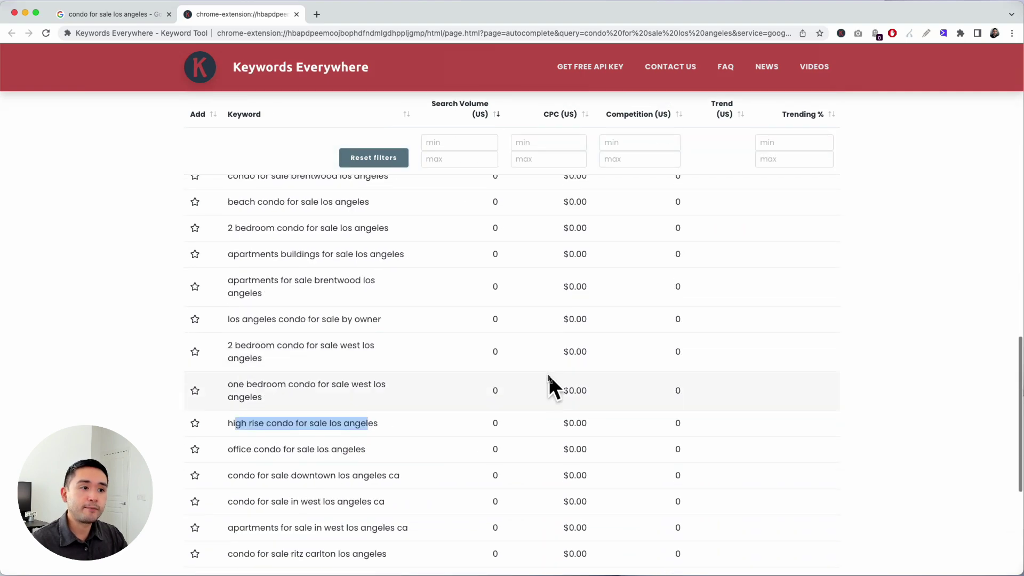
scroll(553, 389, "up", 12)
scroll(509, 300, "up", 5)
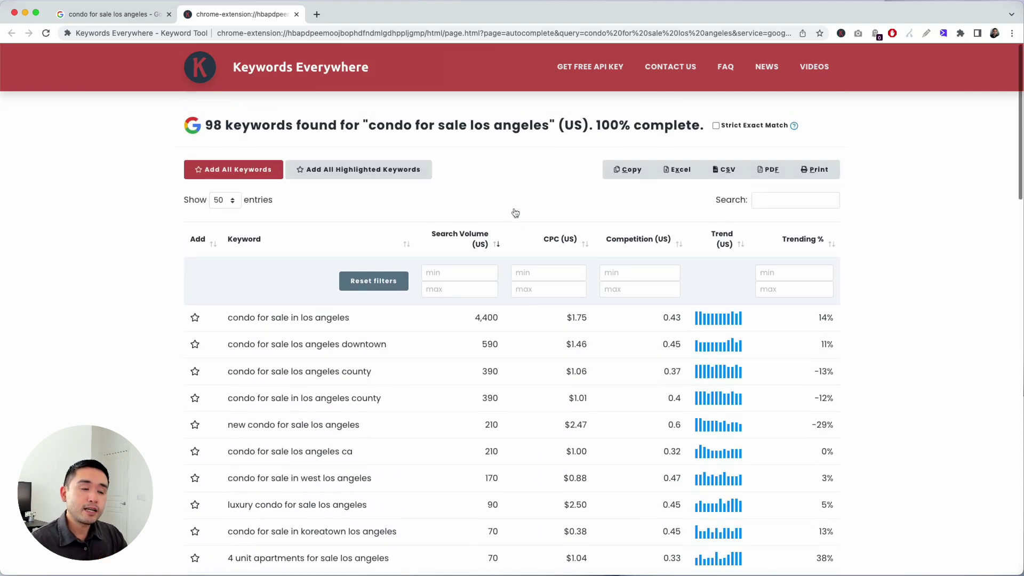
left_click_drag(566, 126, 585, 125)
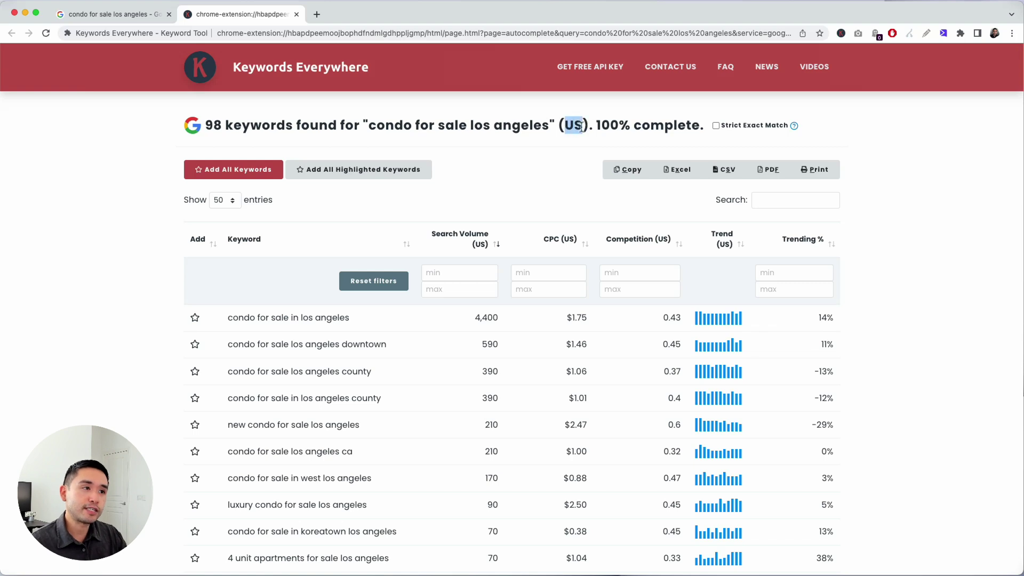
left_click(572, 125)
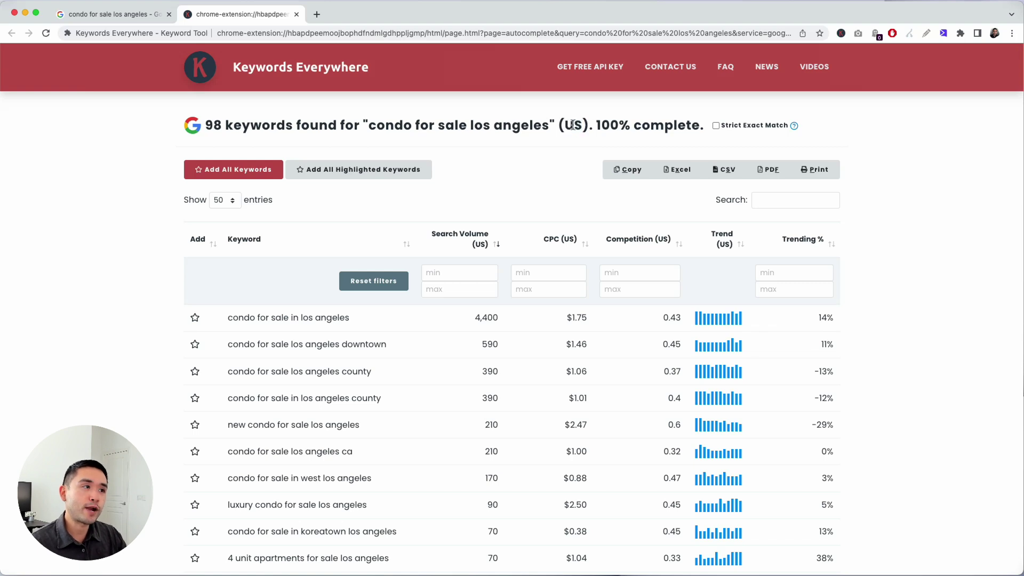
left_click(843, 34)
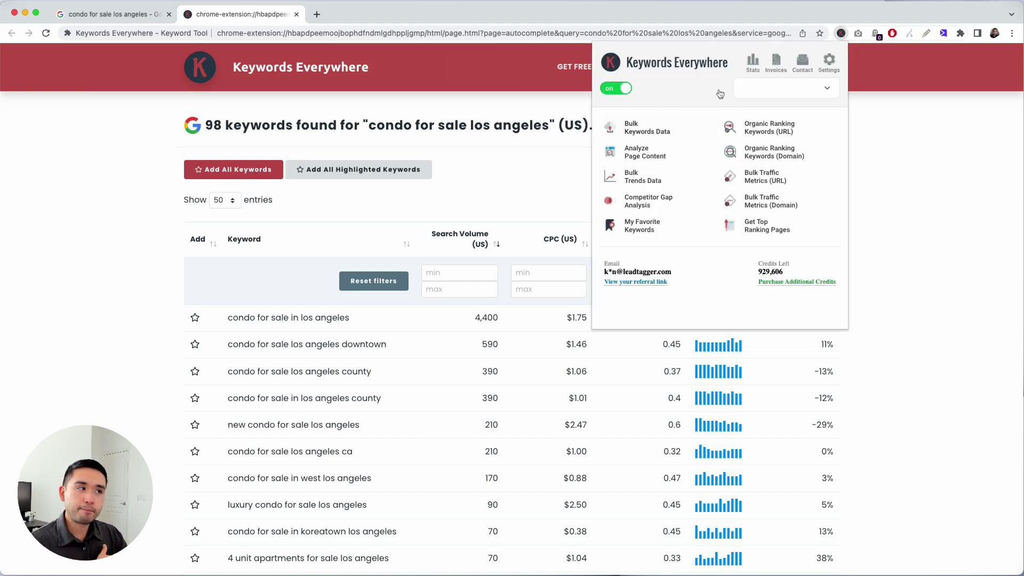
left_click(784, 88)
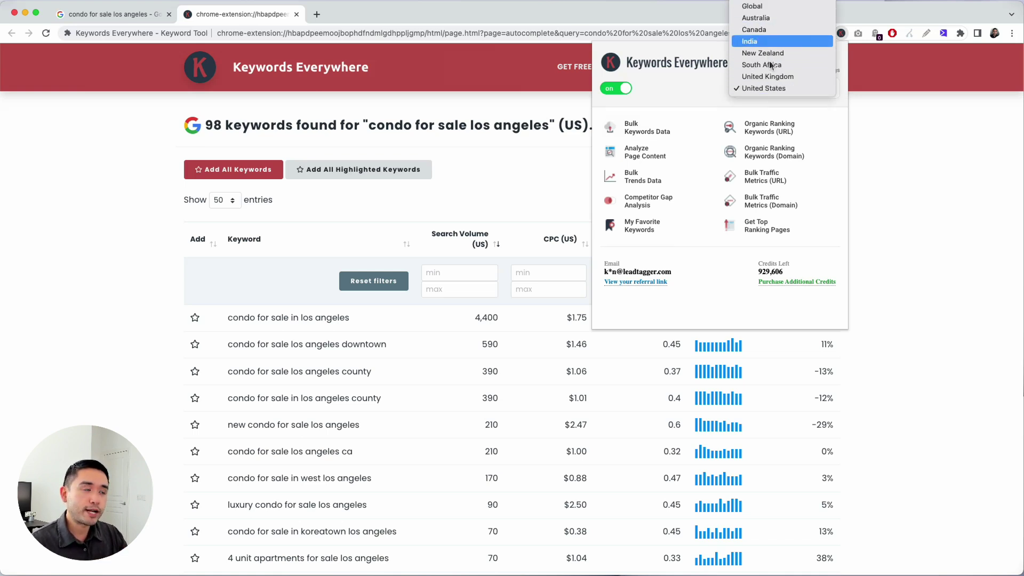
left_click(667, 20)
left_click(667, 20)
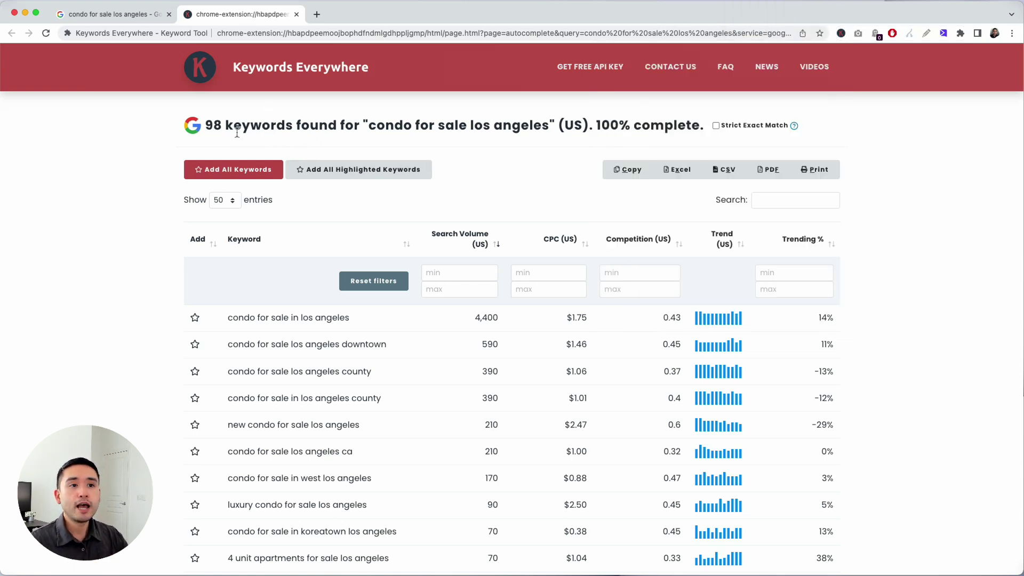
left_click_drag(218, 128, 196, 128)
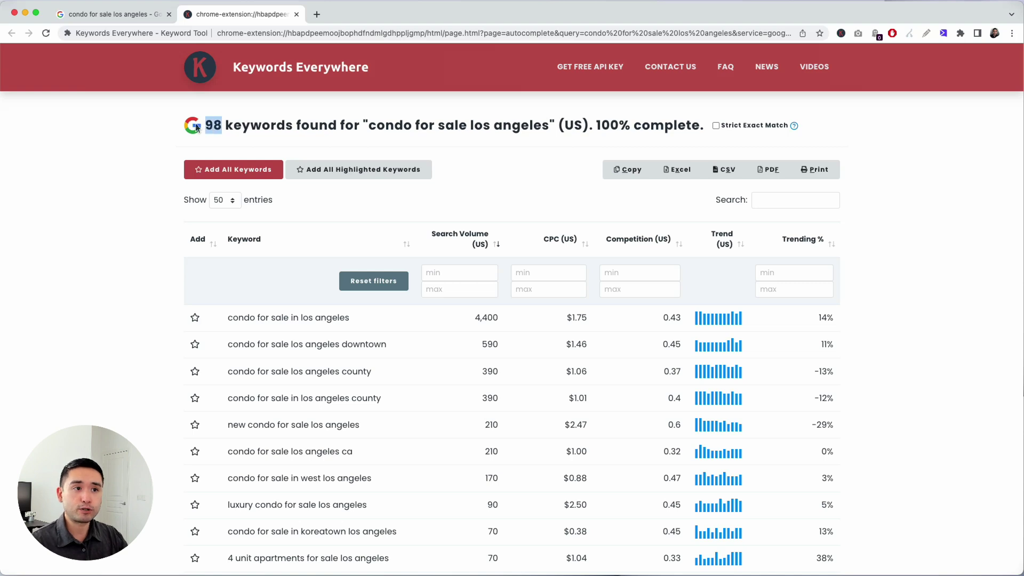
left_click(361, 125)
left_click_drag(542, 127, 357, 127)
scroll(357, 147, "down", 2)
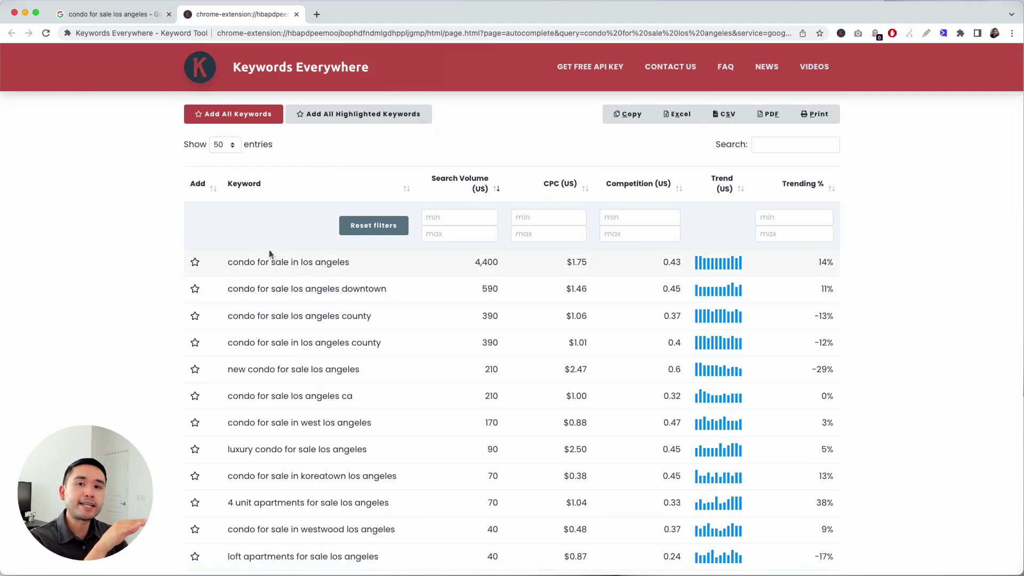
scroll(292, 333, "down", 1)
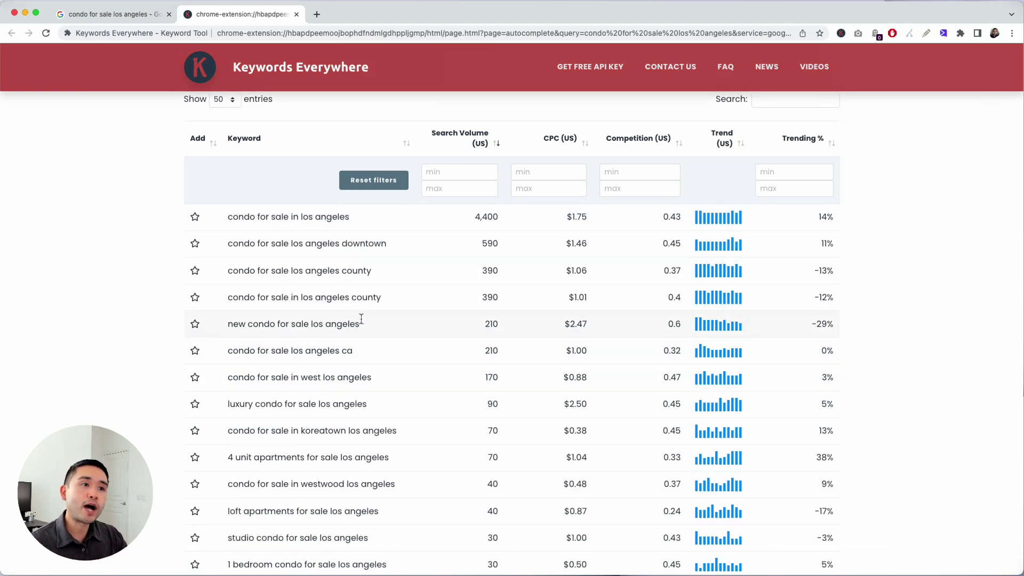
scroll(365, 301, "down", 3)
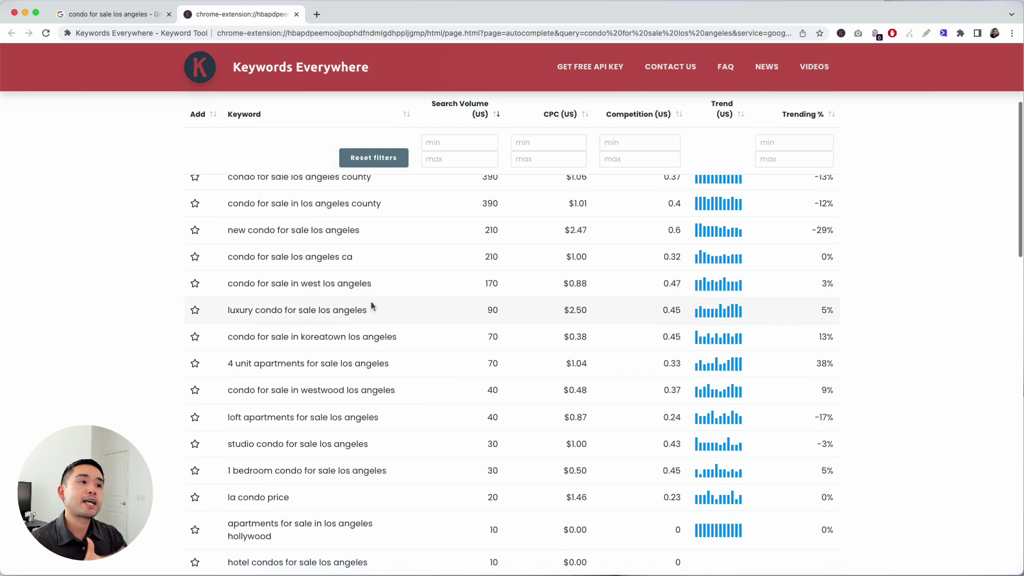
scroll(393, 274, "down", 2)
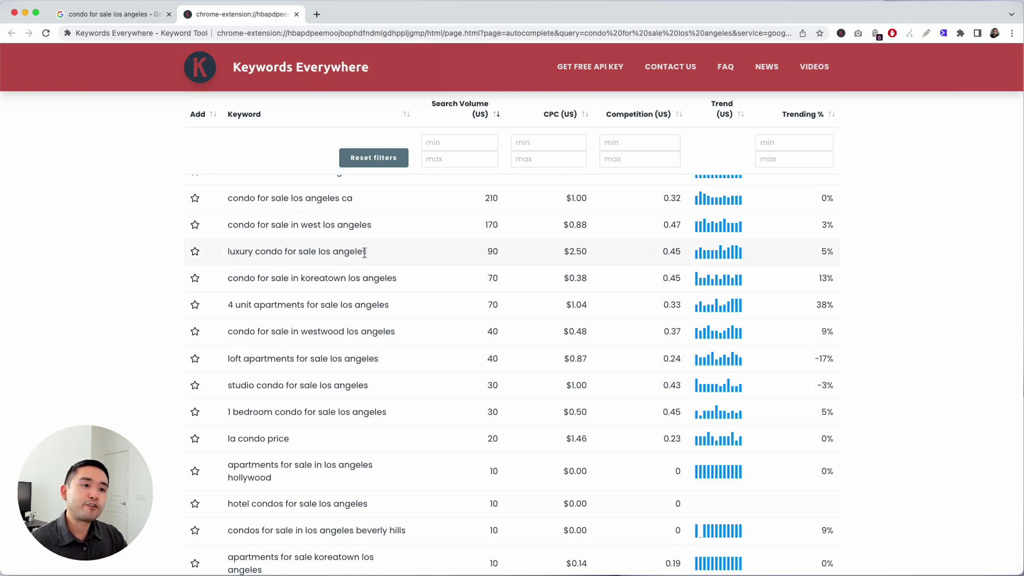
left_click_drag(368, 251, 245, 253)
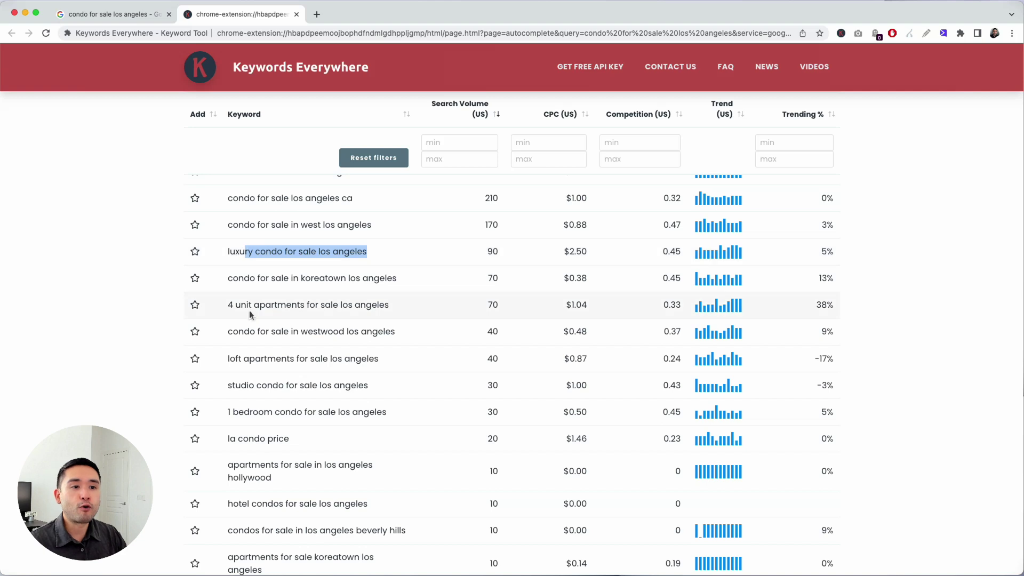
left_click_drag(254, 305, 223, 302)
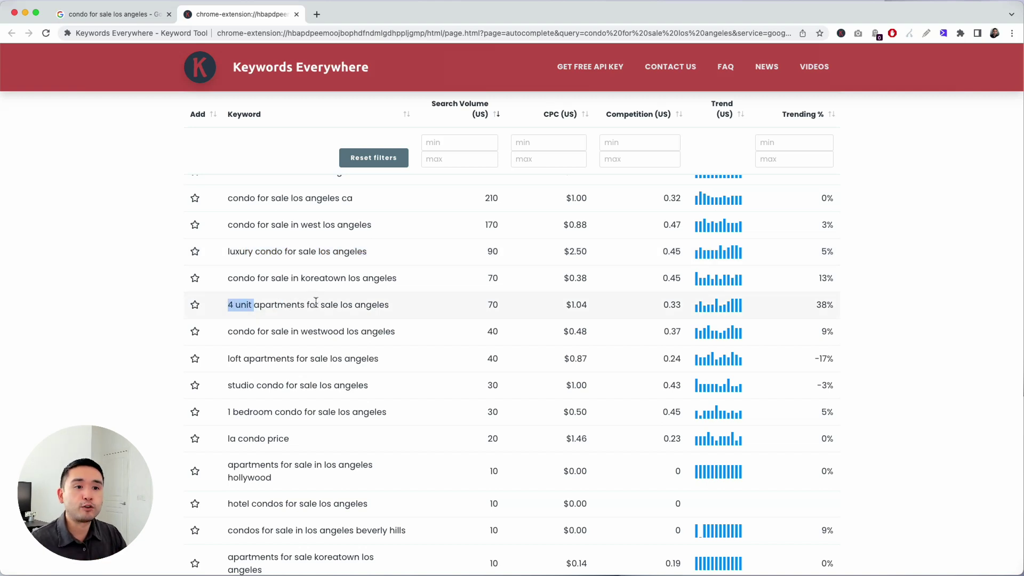
left_click(258, 306)
scroll(275, 305, "down", 3)
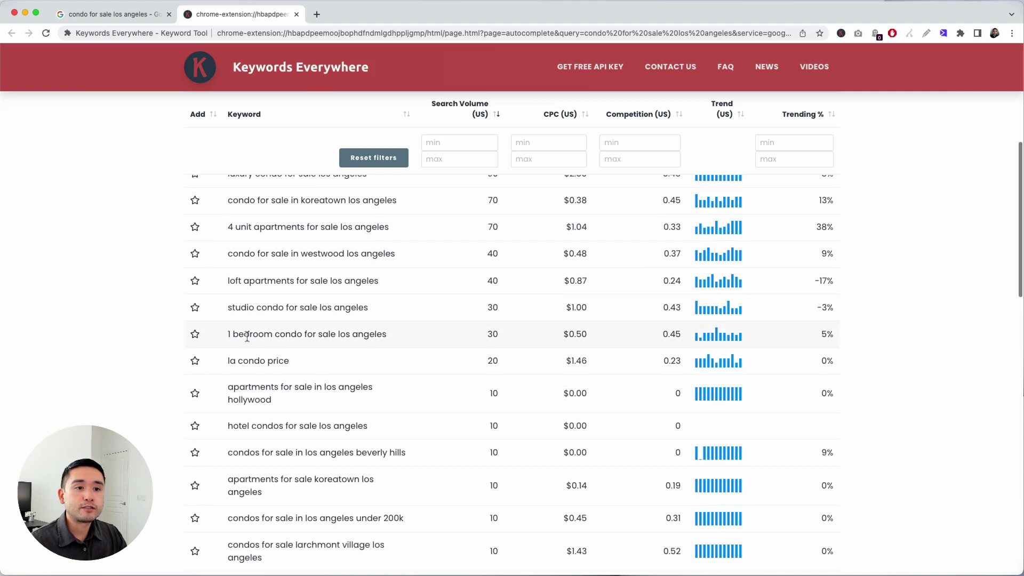
scroll(268, 343, "down", 7)
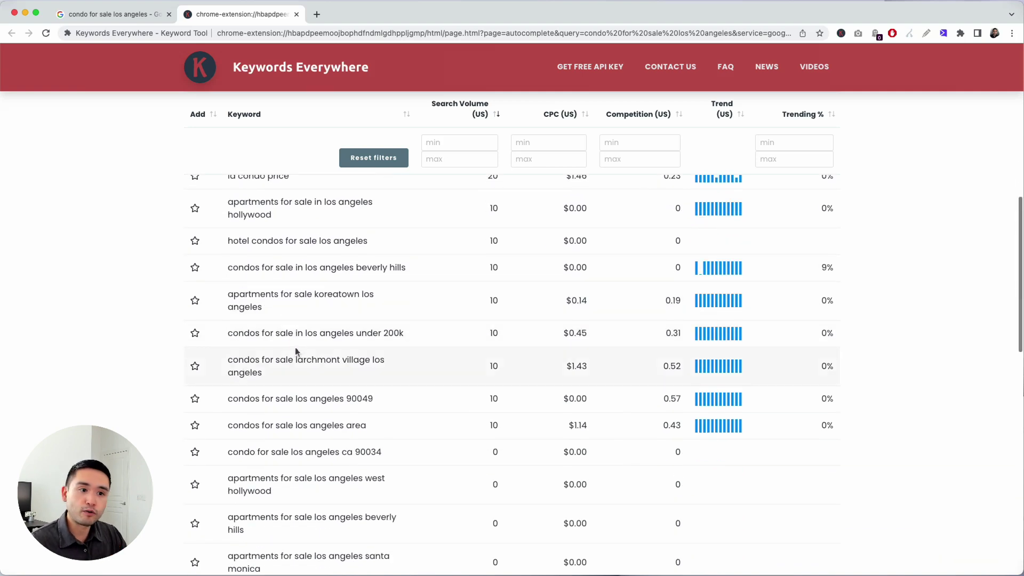
scroll(296, 348, "down", 5)
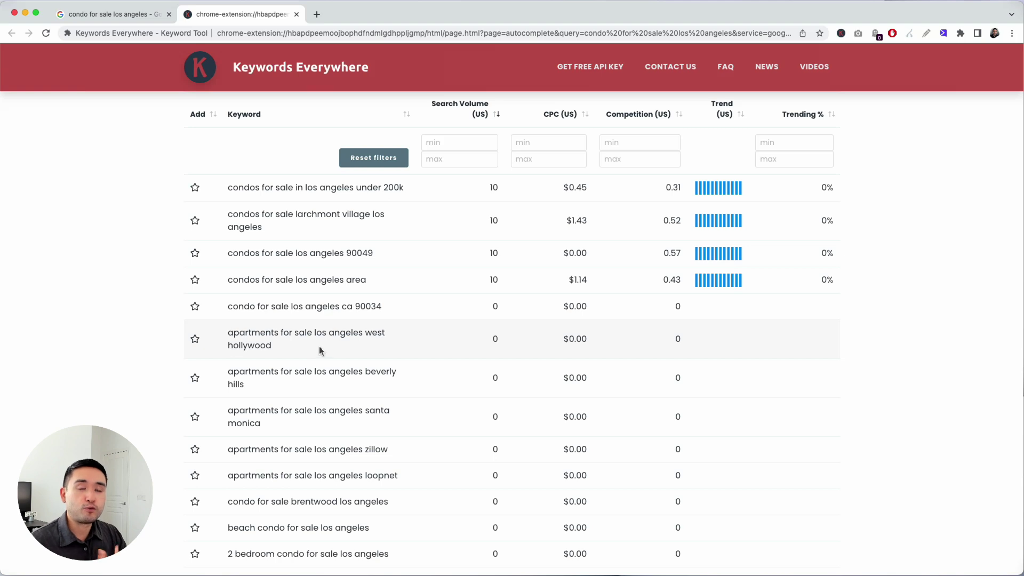
scroll(324, 341, "up", 5)
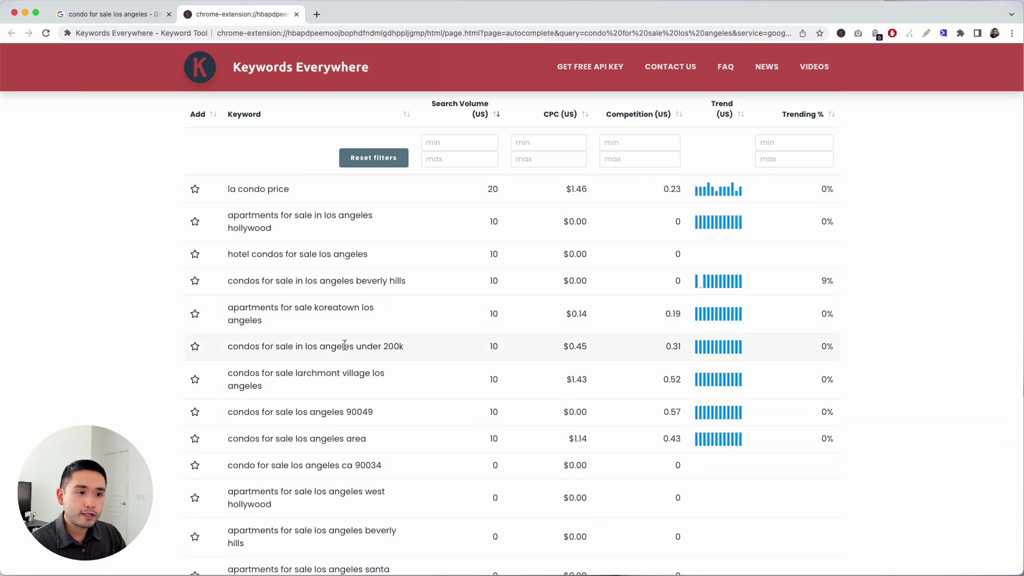
left_click_drag(355, 348, 404, 346)
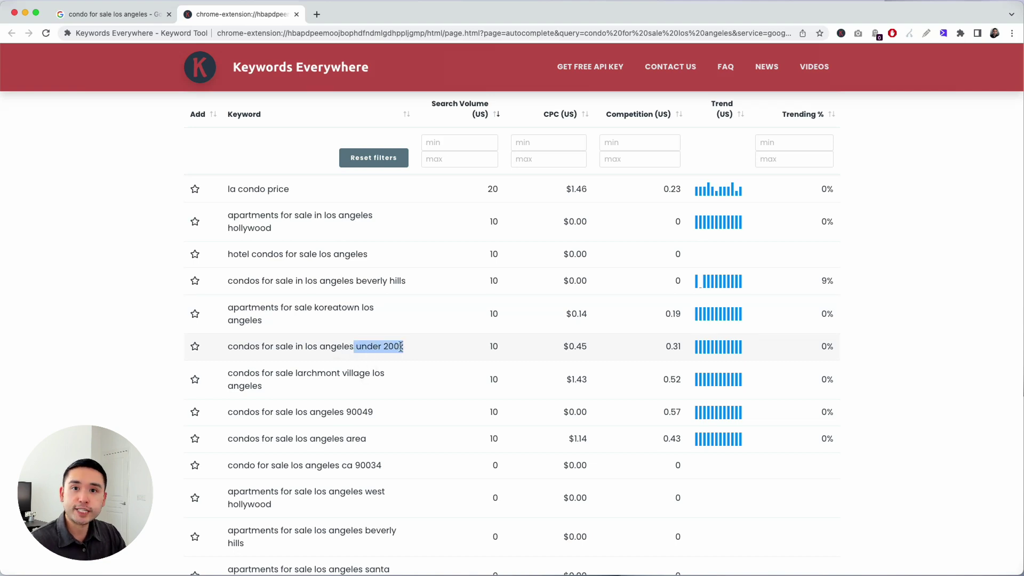
left_click_drag(405, 348, 386, 346)
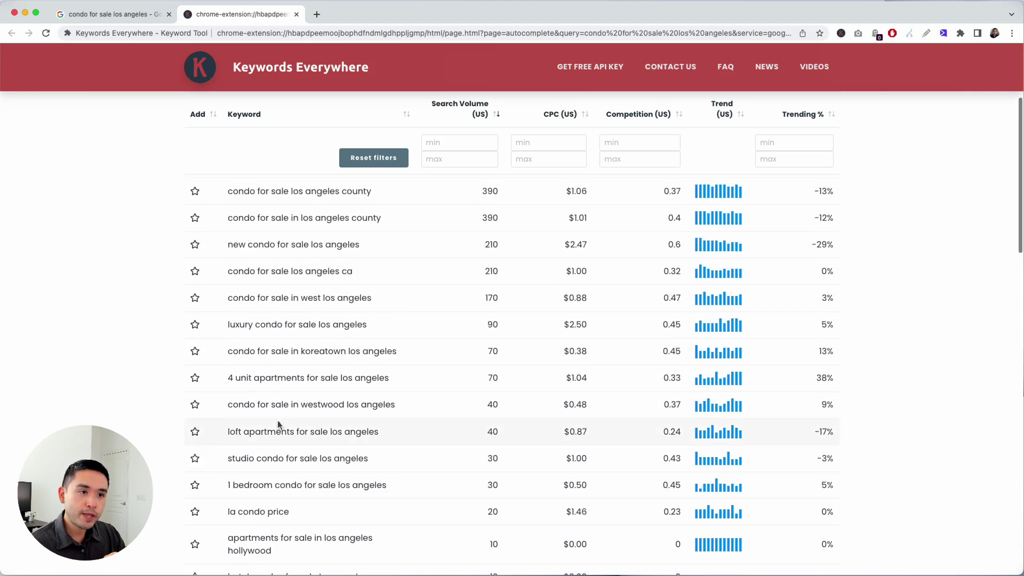
scroll(284, 334, "up", 3)
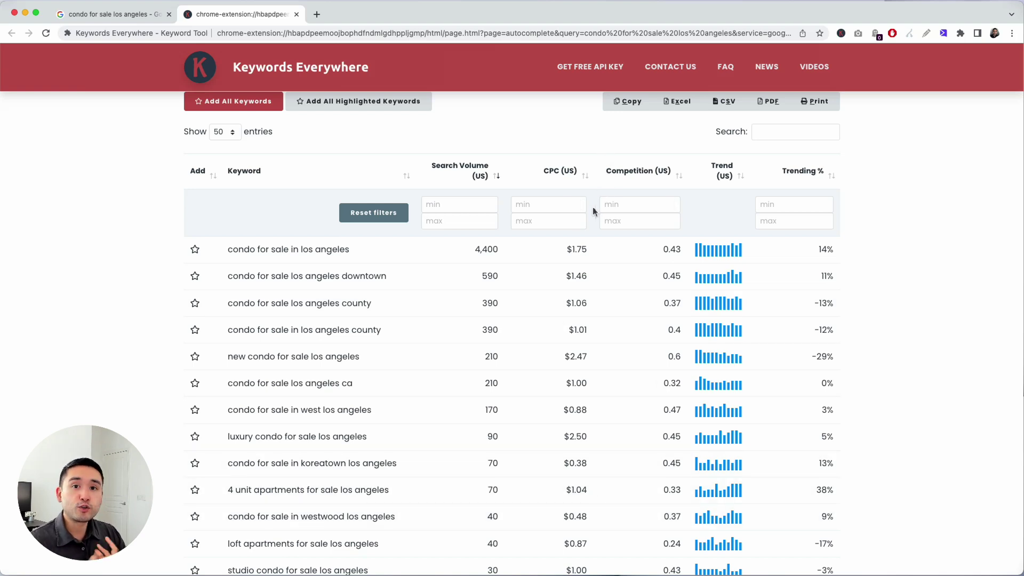
scroll(575, 240, "down", 3)
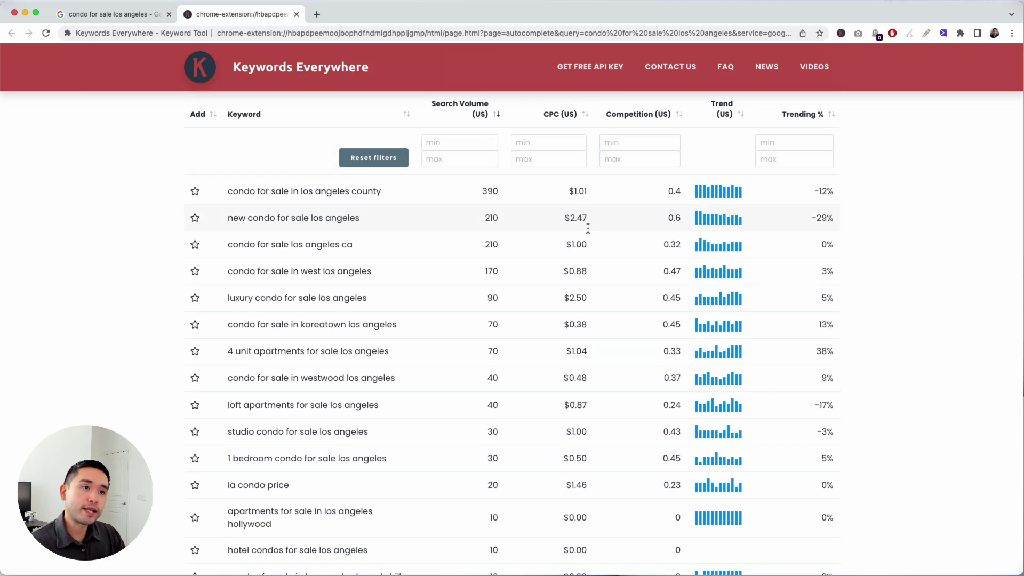
scroll(602, 230, "up", 2)
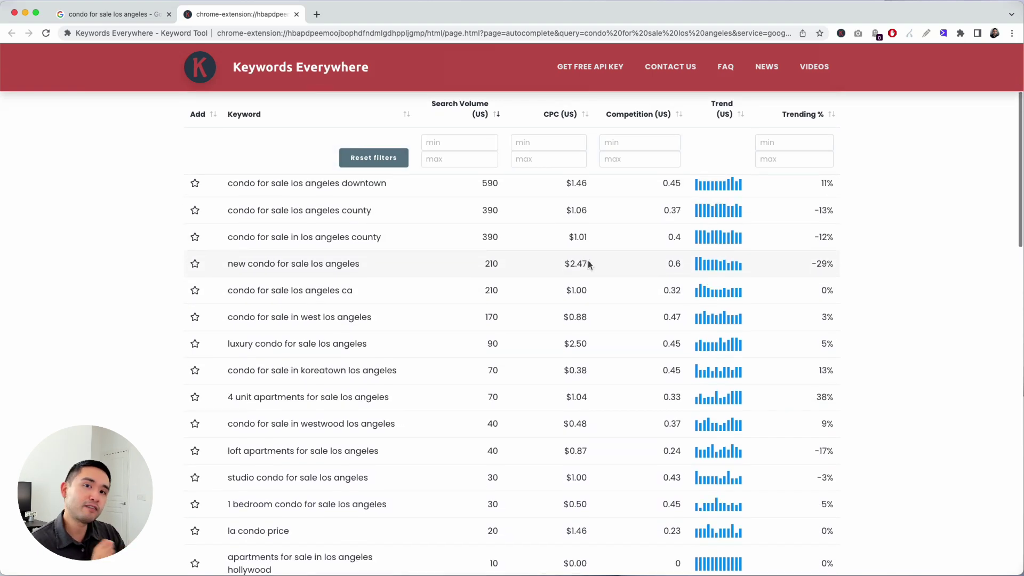
left_click_drag(589, 267, 555, 270)
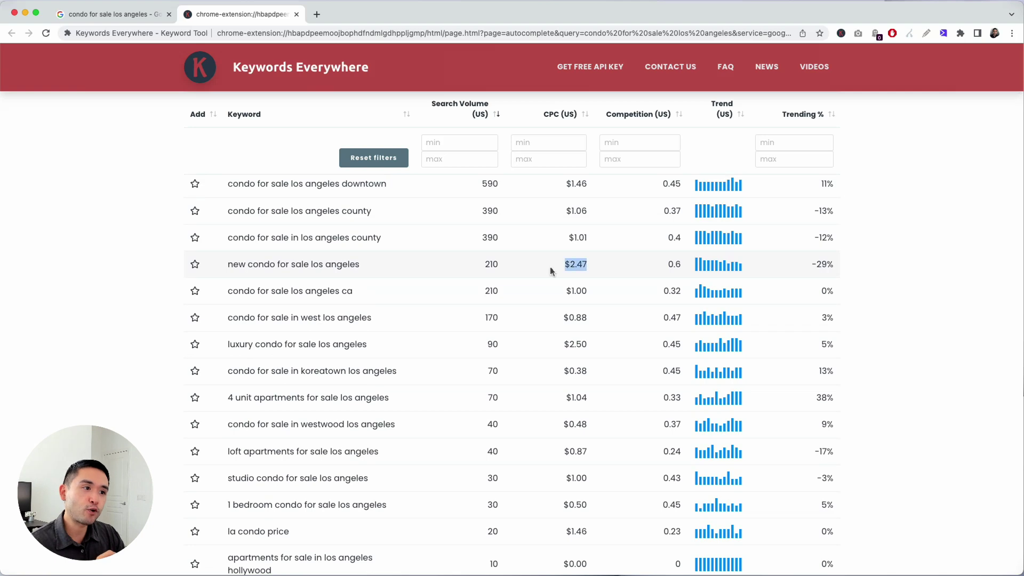
left_click(590, 267)
left_click_drag(590, 268, 555, 267)
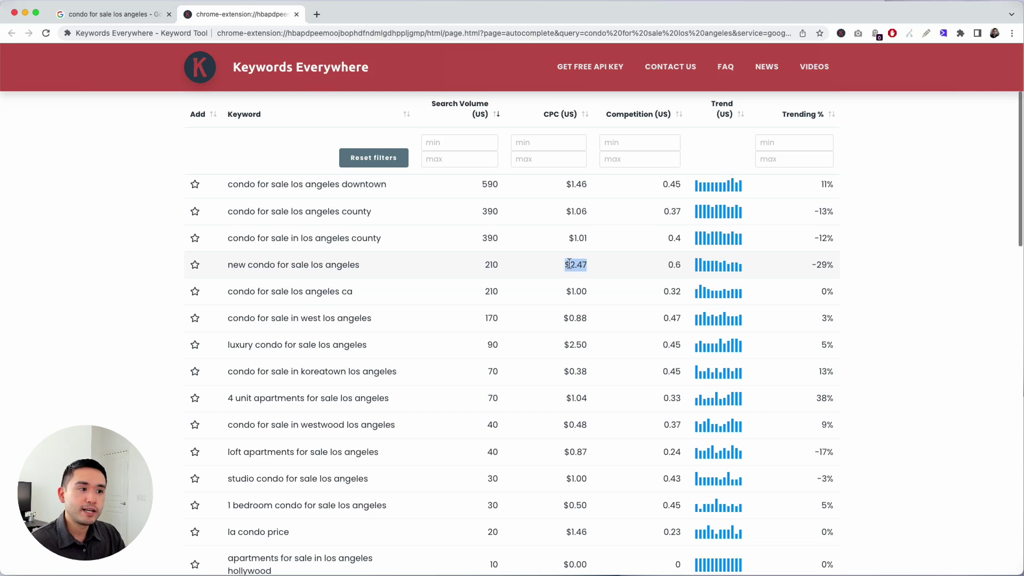
scroll(577, 314, "up", 1)
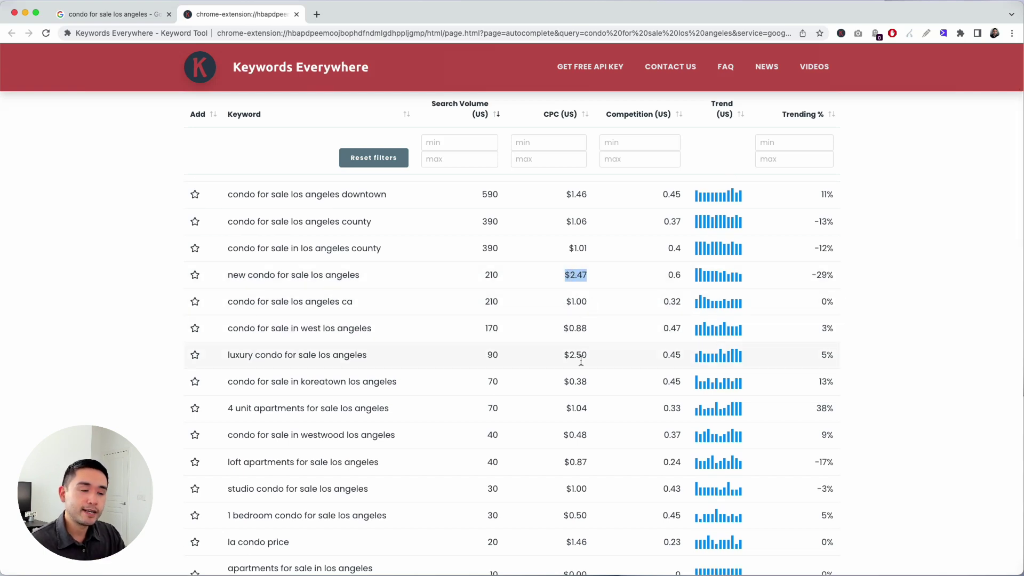
left_click_drag(679, 273, 227, 274)
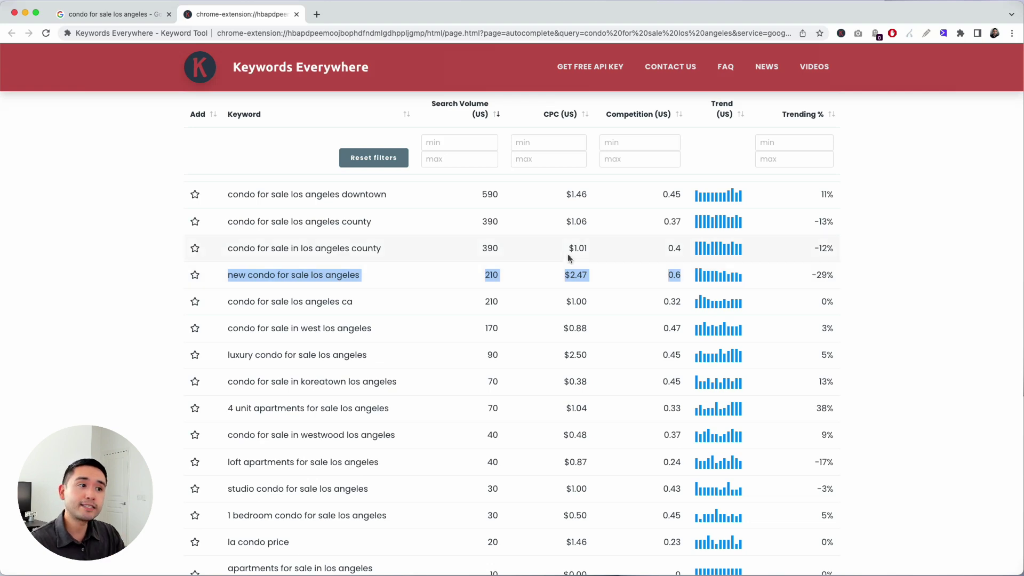
scroll(571, 505, "down", 3)
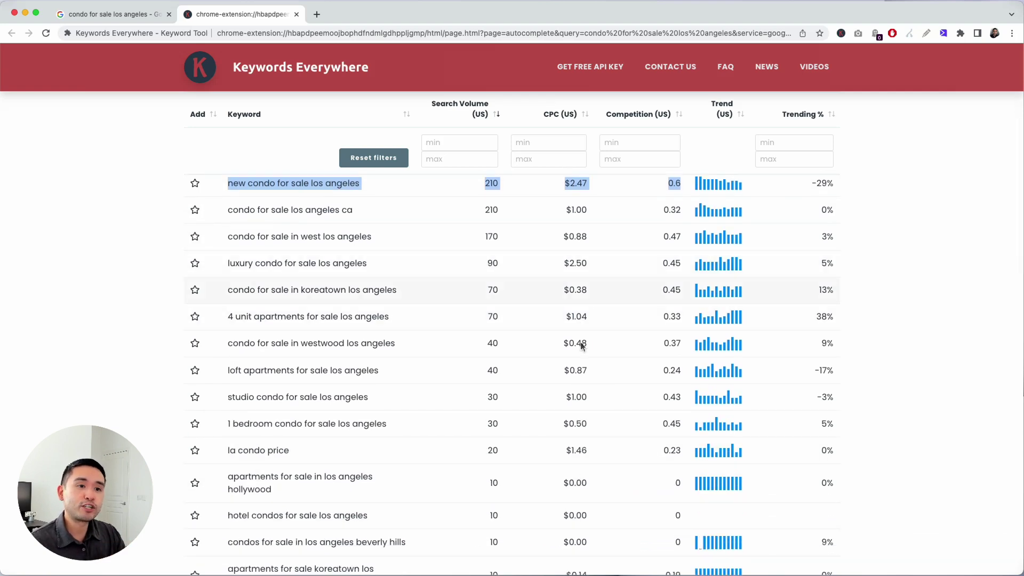
left_click_drag(589, 344, 561, 349)
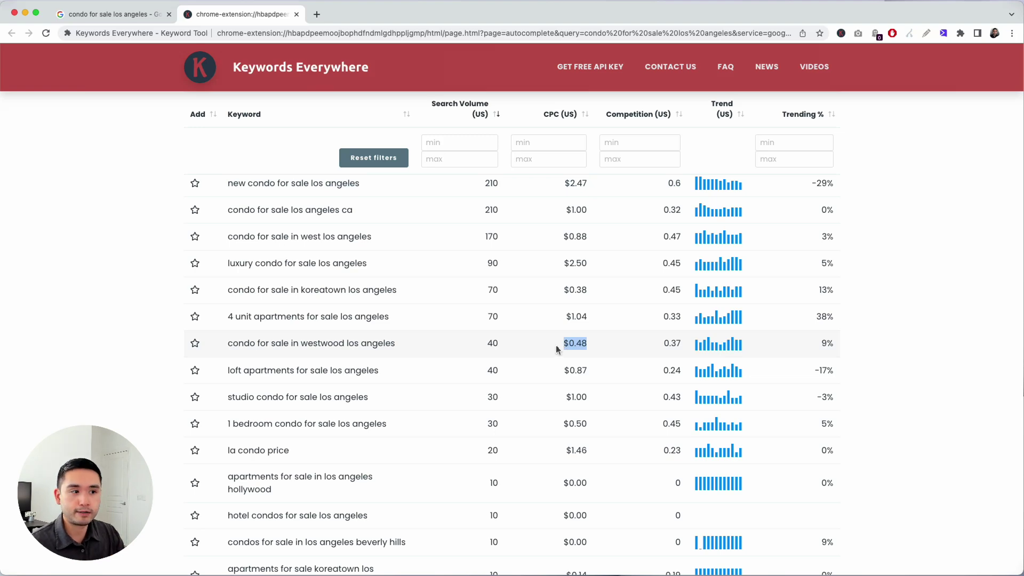
scroll(544, 353, "down", 4)
scroll(524, 357, "up", 10)
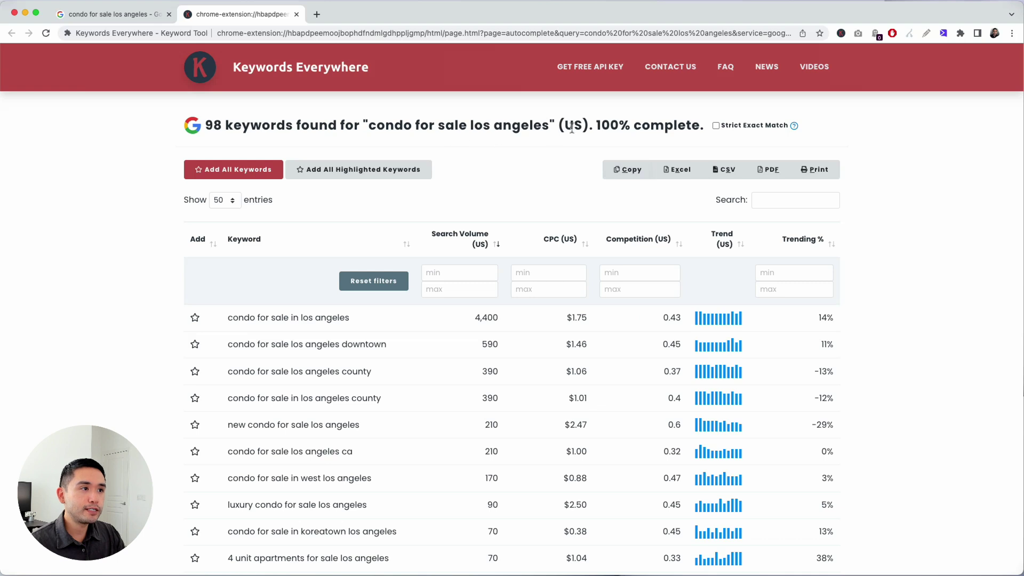
Enable Strict Exact Match and browse the filtered keywords down to '2 bed 2 bath condo for sale los angeles'.
left_click(716, 126)
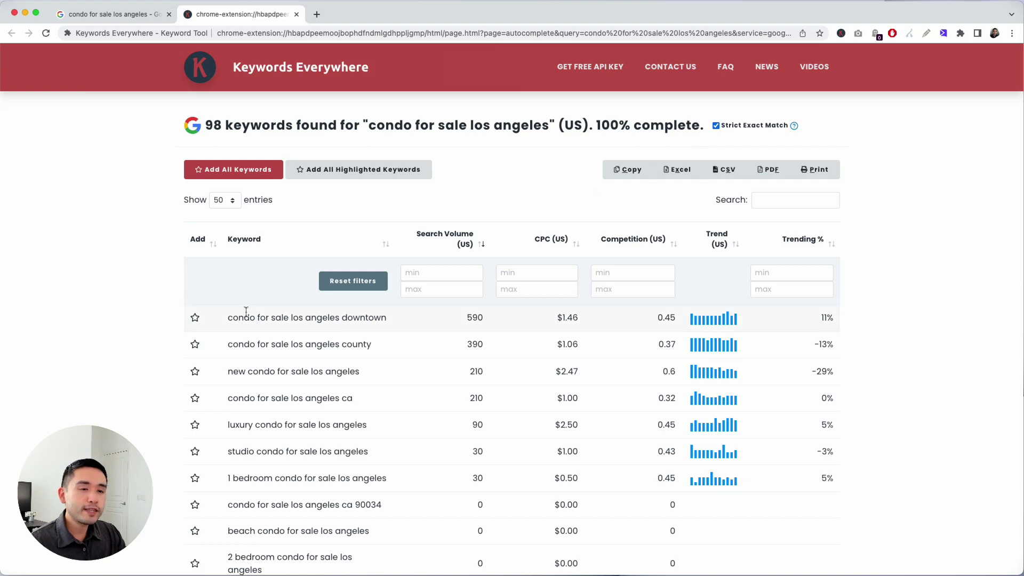
left_click_drag(369, 126, 549, 122)
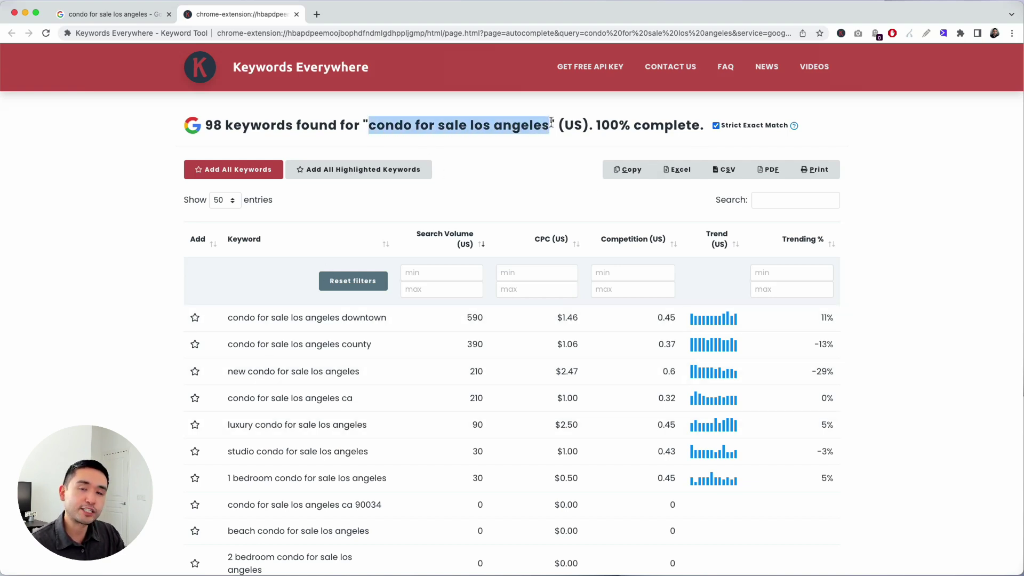
scroll(457, 173, "down", 3)
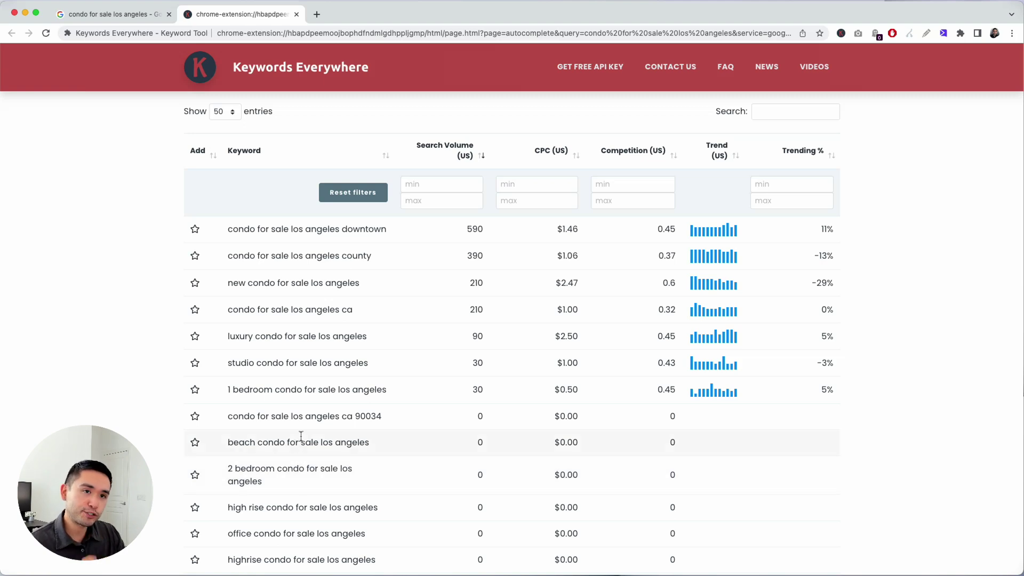
scroll(287, 439, "down", 5)
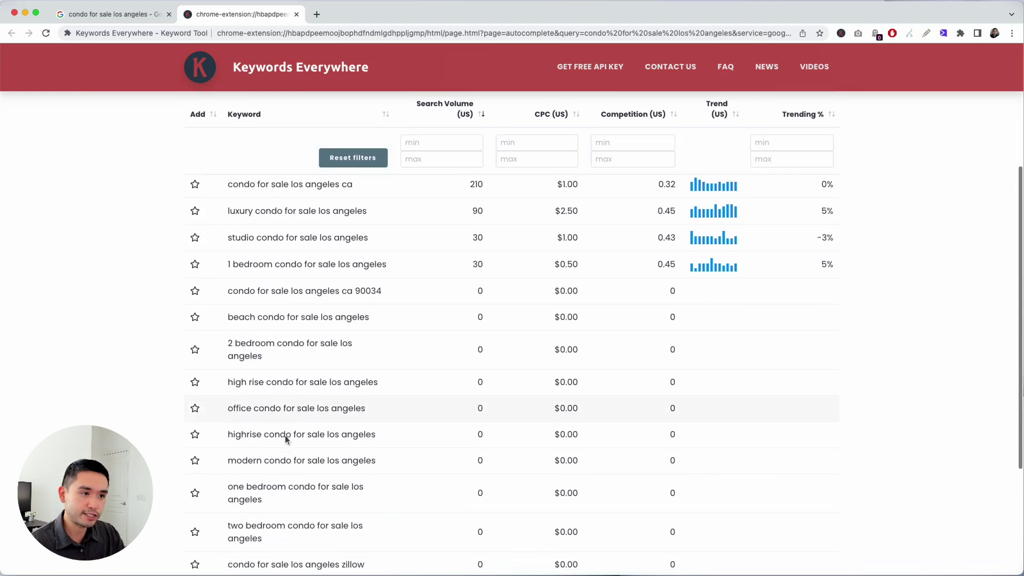
scroll(286, 439, "down", 1)
left_click_drag(227, 313, 338, 311)
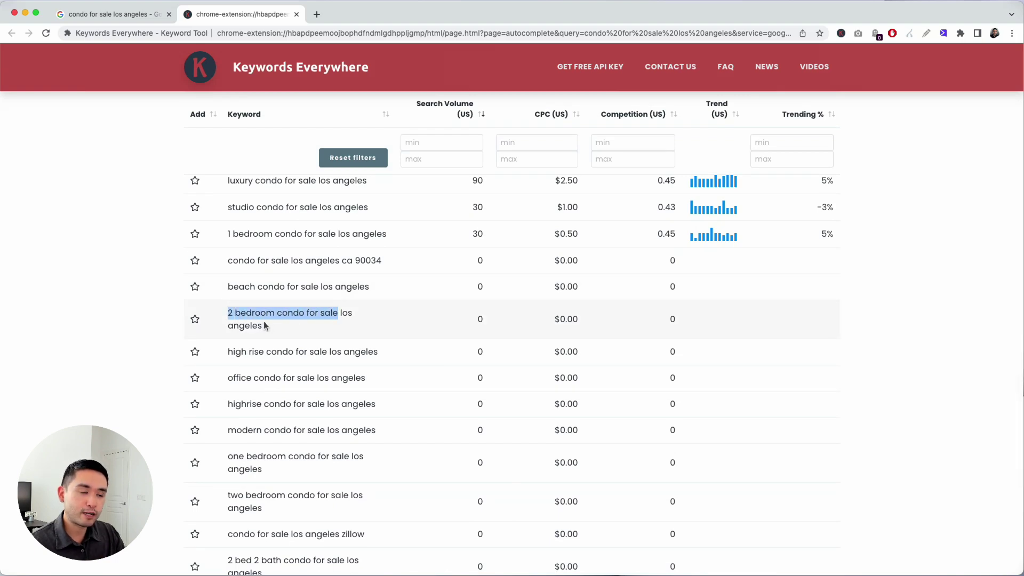
scroll(304, 320, "down", 3)
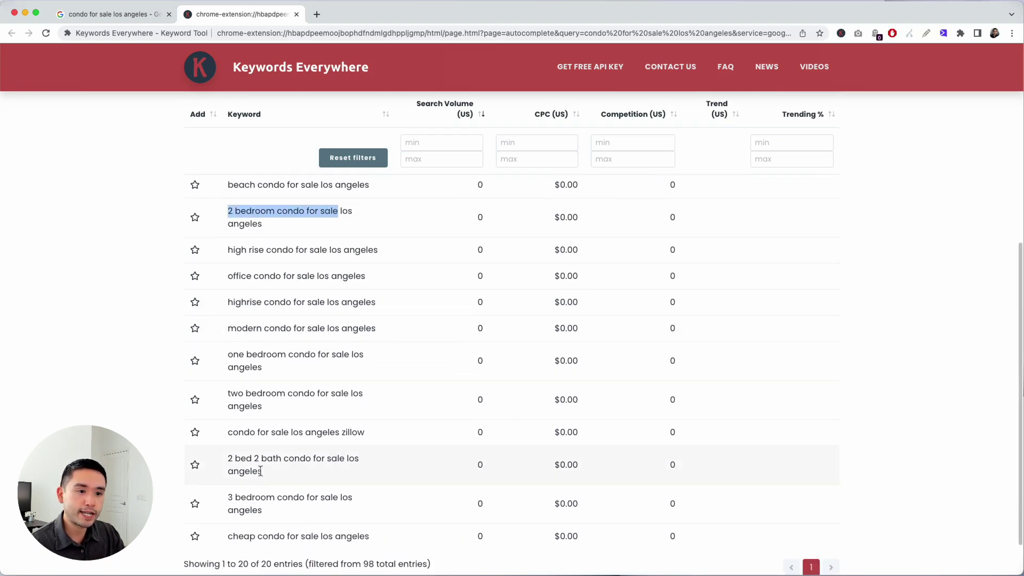
mouse_move(229, 458)
left_mouse_down()
mouse_move(314, 458)
mouse_move(228, 461)
left_mouse_up()
Turn off Strict Exact Match to restore the full 98-keyword list.
left_click(316, 457)
scroll(238, 463, "up", 10)
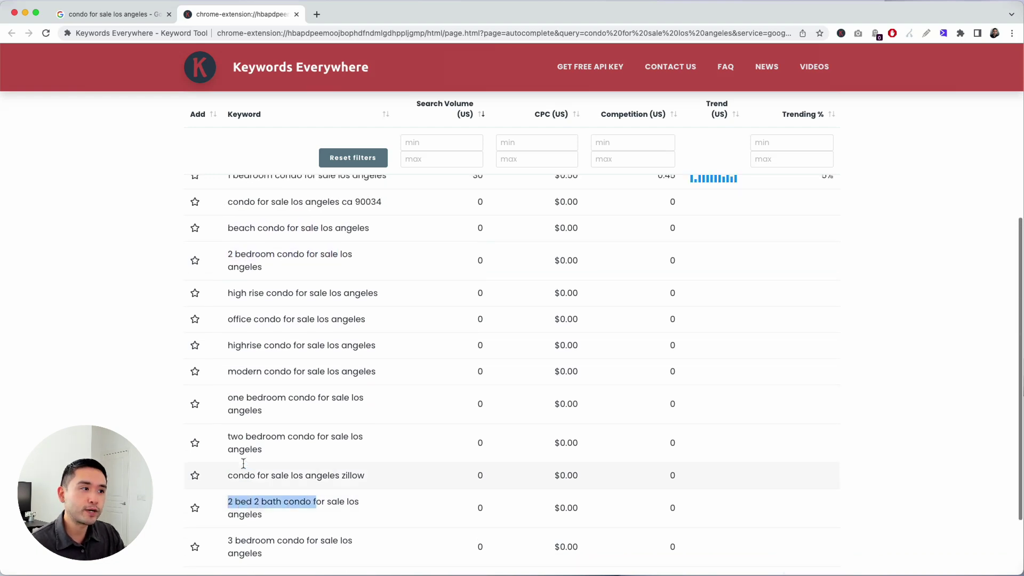
left_click(716, 126)
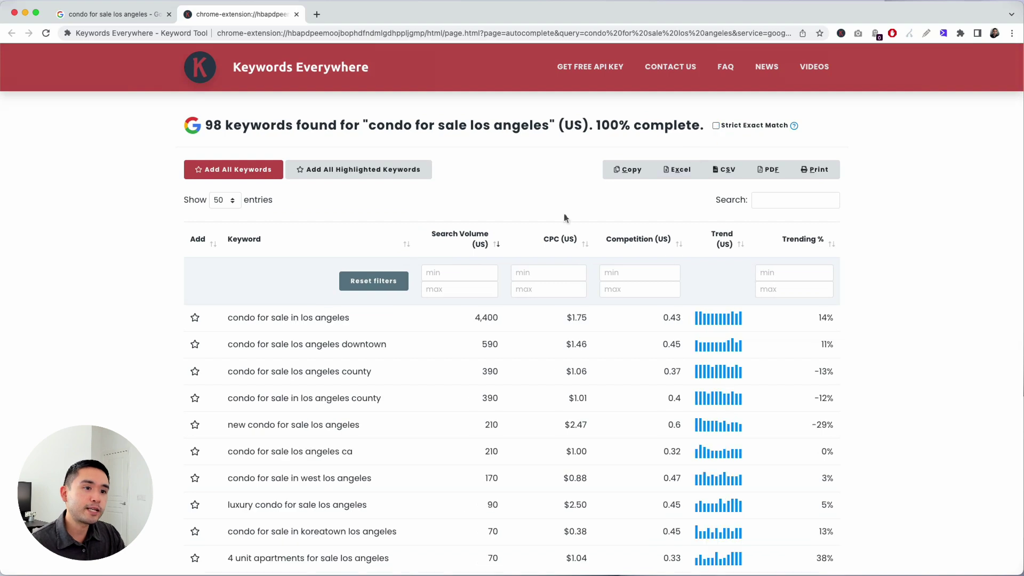
scroll(286, 437, "down", 1)
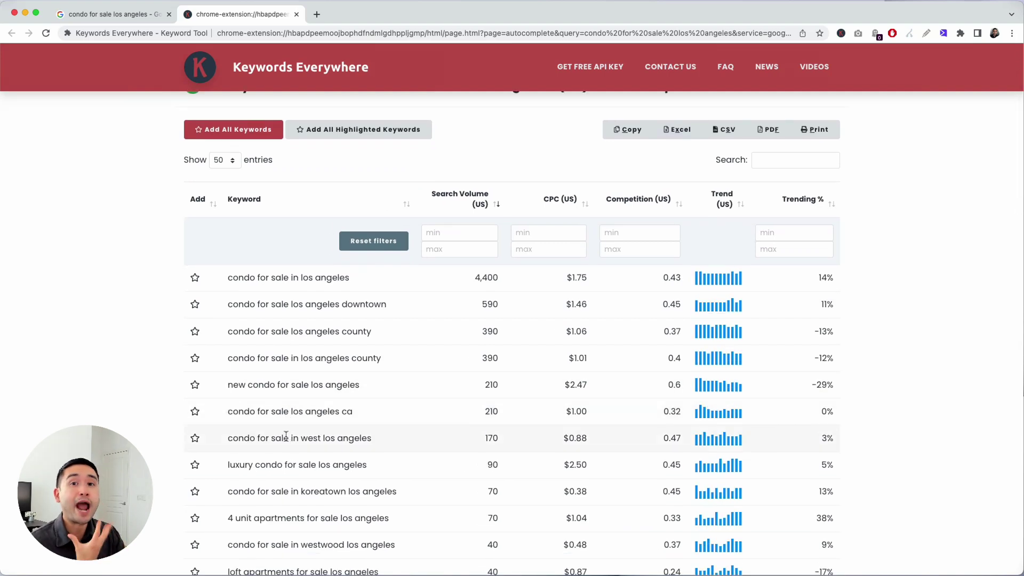
scroll(286, 428, "up", 1)
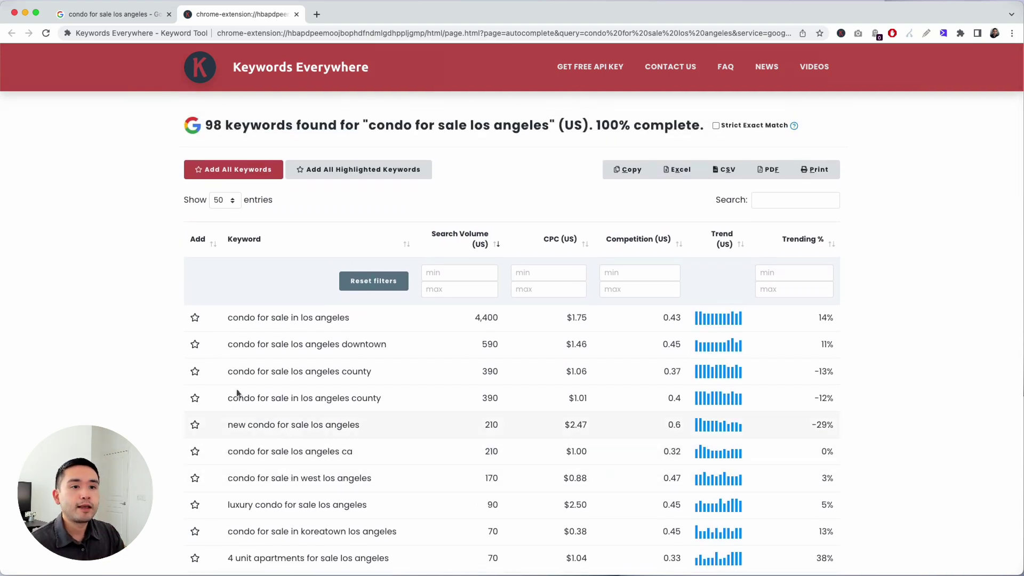
Star 'condo for sale in los angeles', its downtown, county and 'in los angeles county' variants.
left_click(195, 319)
left_click(195, 346)
left_click(195, 372)
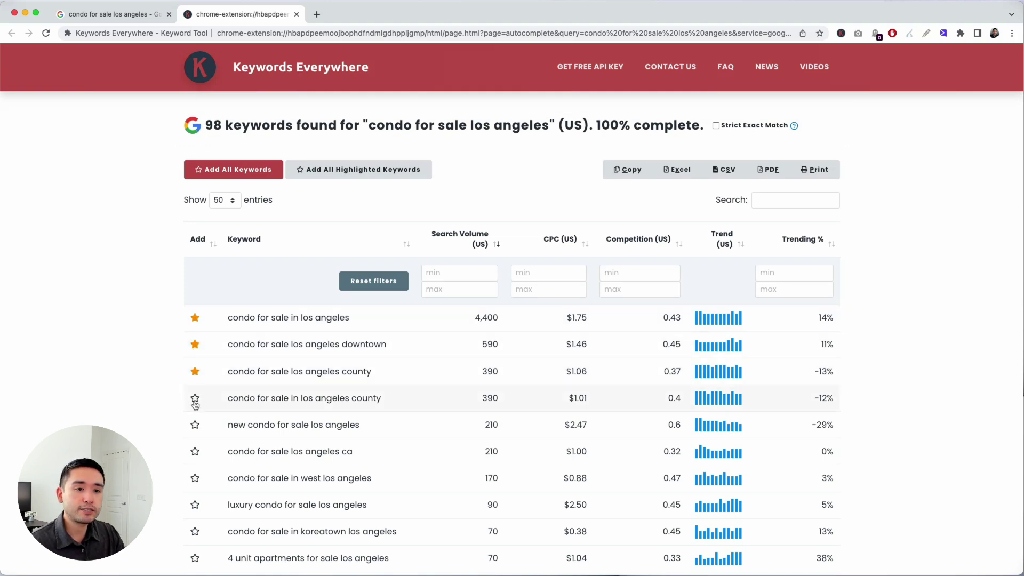
left_click(195, 401)
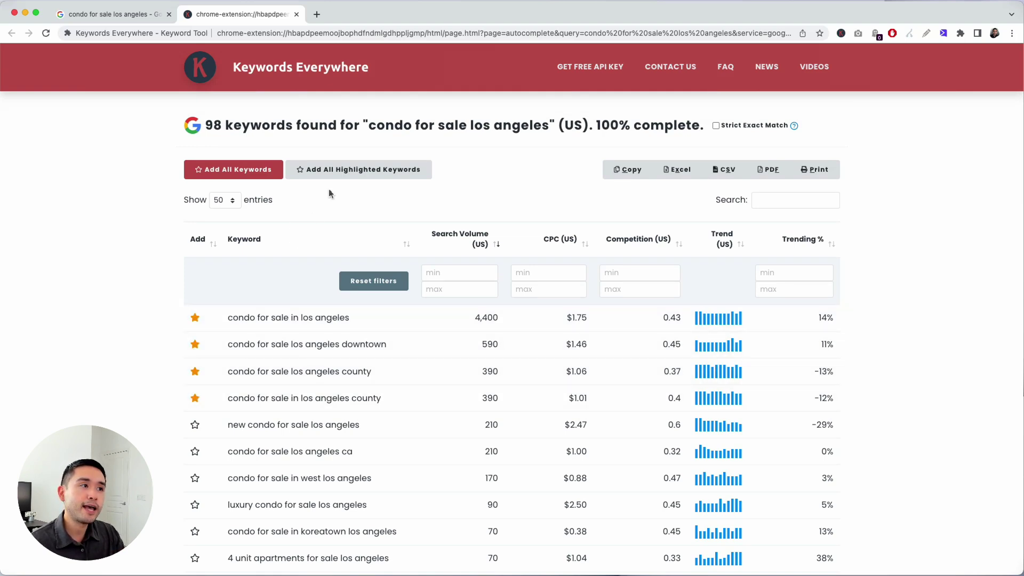
left_click(841, 33)
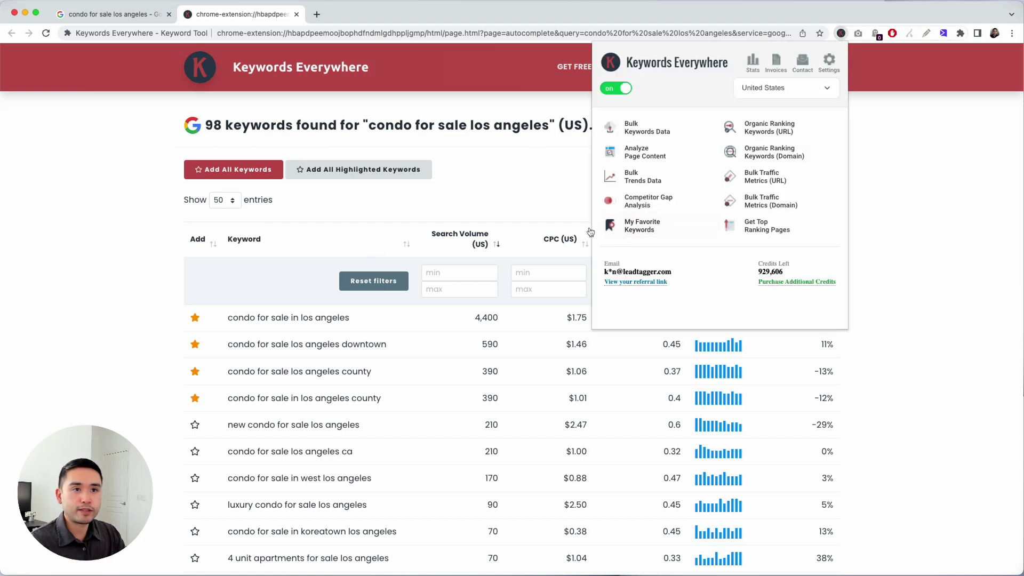
left_click(538, 199)
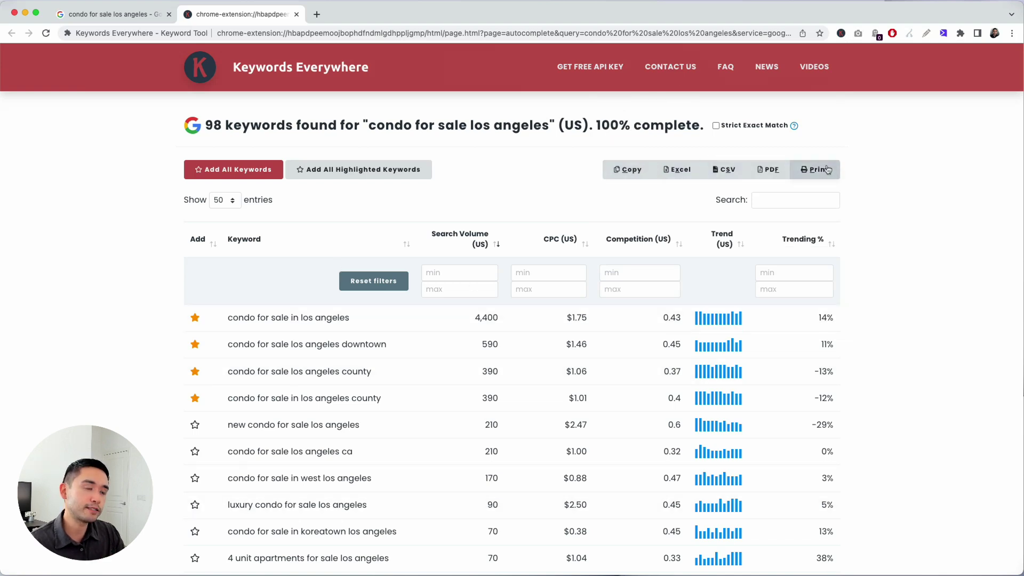
Go back to the Google results and open the JamesEdition Los Angeles luxury condo listing.
left_click(108, 14)
scroll(114, 130, "down", 4)
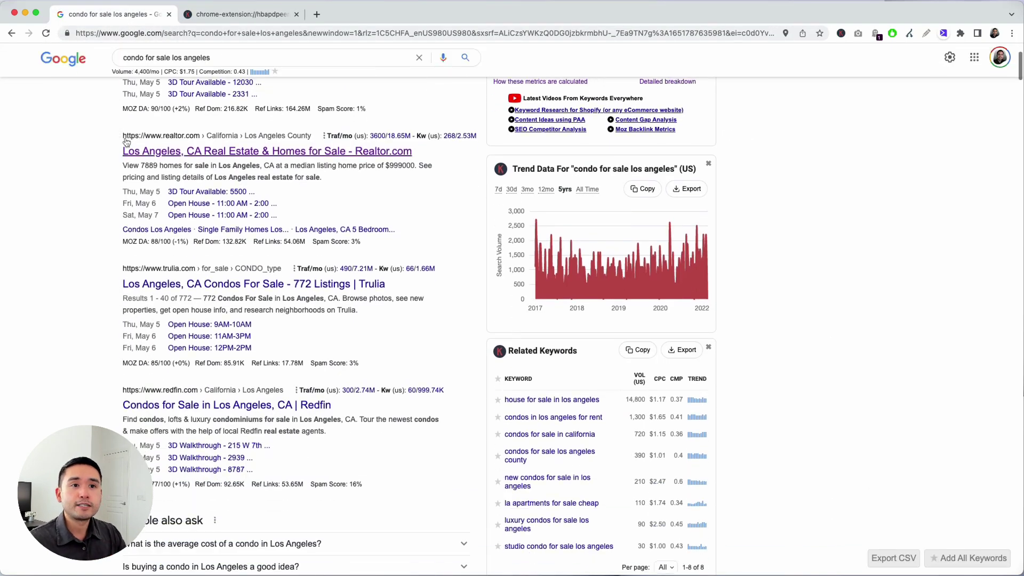
scroll(213, 173, "up", 3)
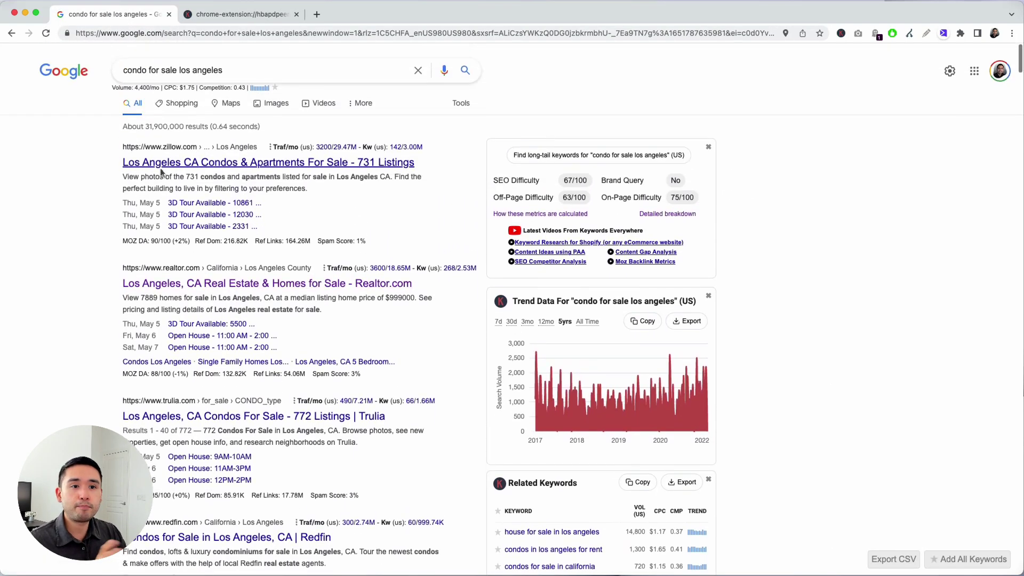
scroll(184, 176, "down", 7)
scroll(184, 178, "down", 5)
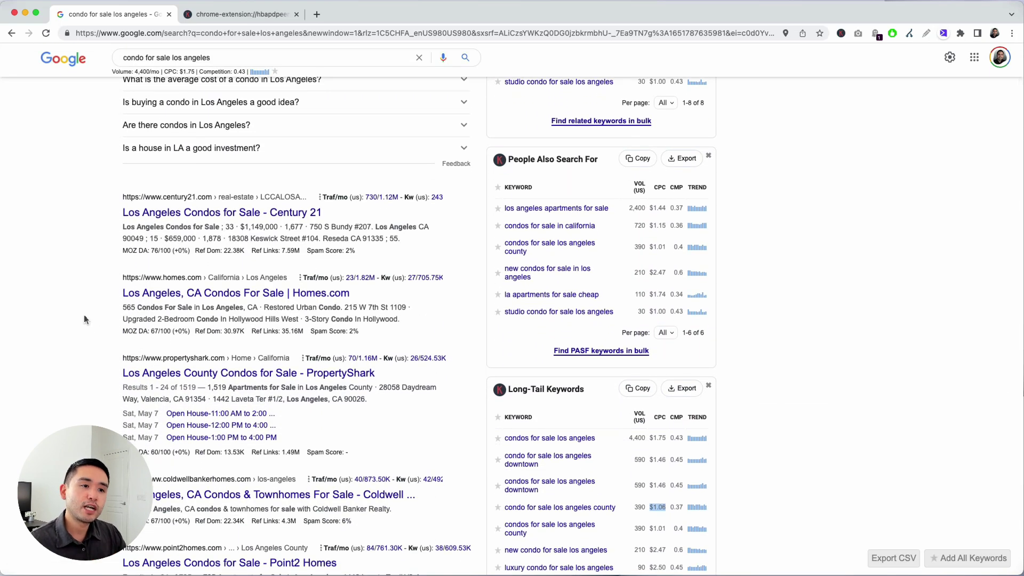
scroll(75, 307, "down", 3)
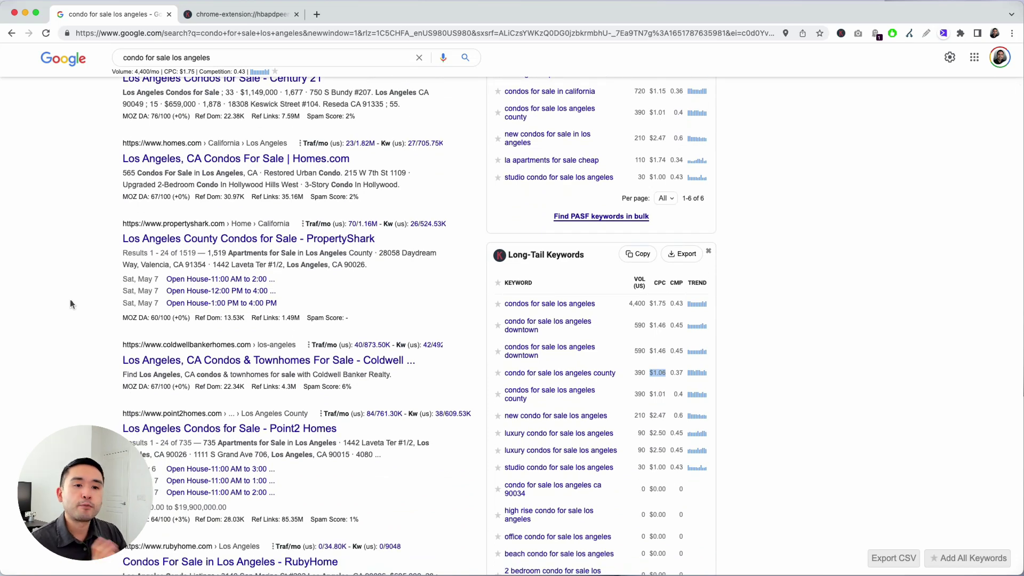
scroll(61, 305, "down", 8)
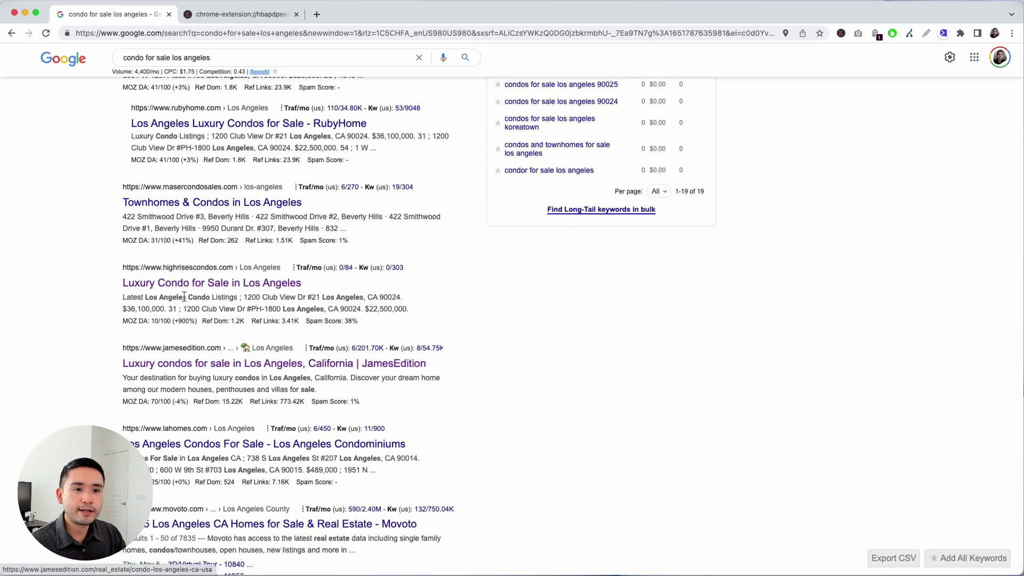
left_click(167, 365)
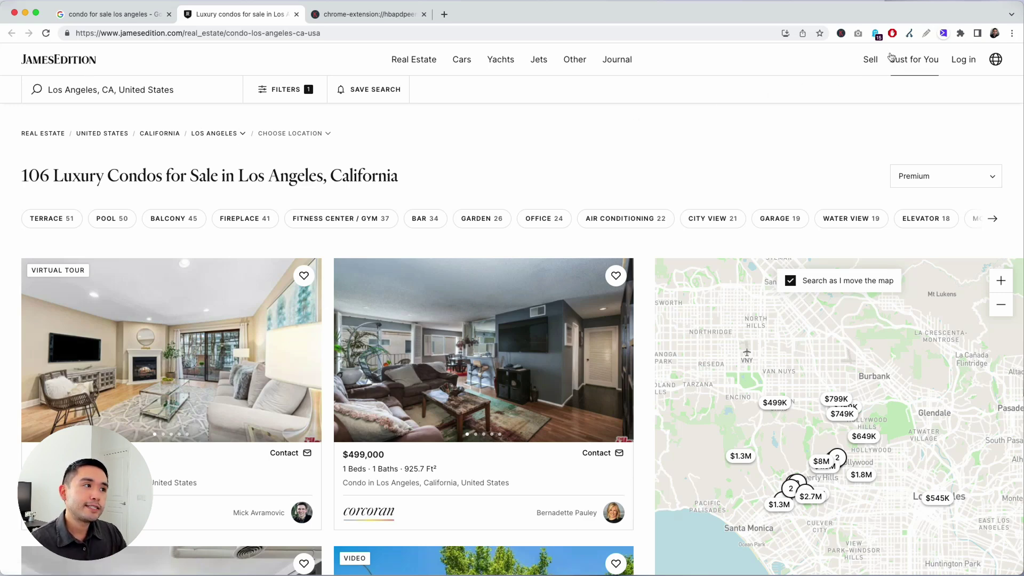
left_click(841, 33)
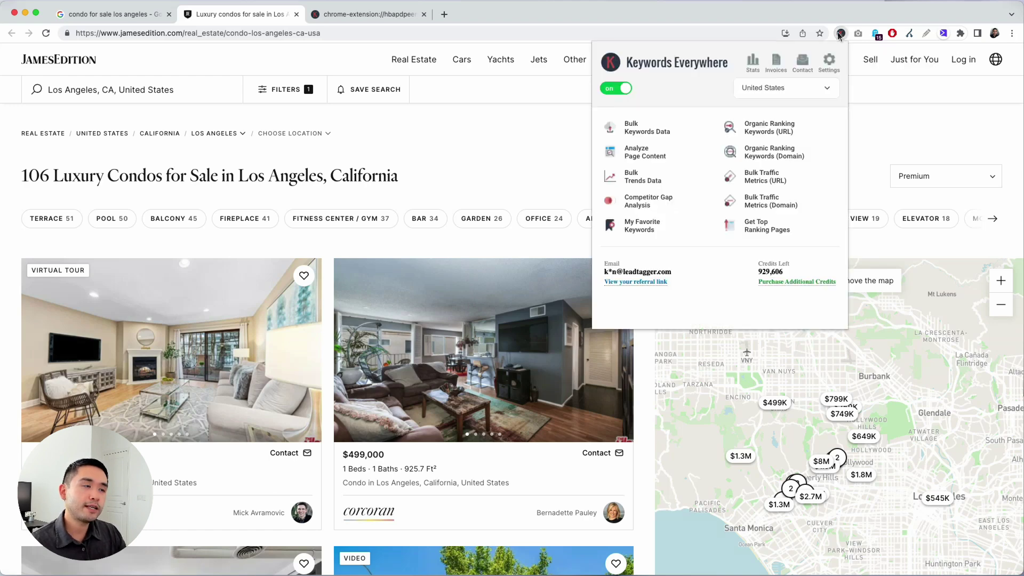
Run Organic Ranking Keywords (URL) on the JamesEdition page, returning 8 US keywords.
left_click(794, 136)
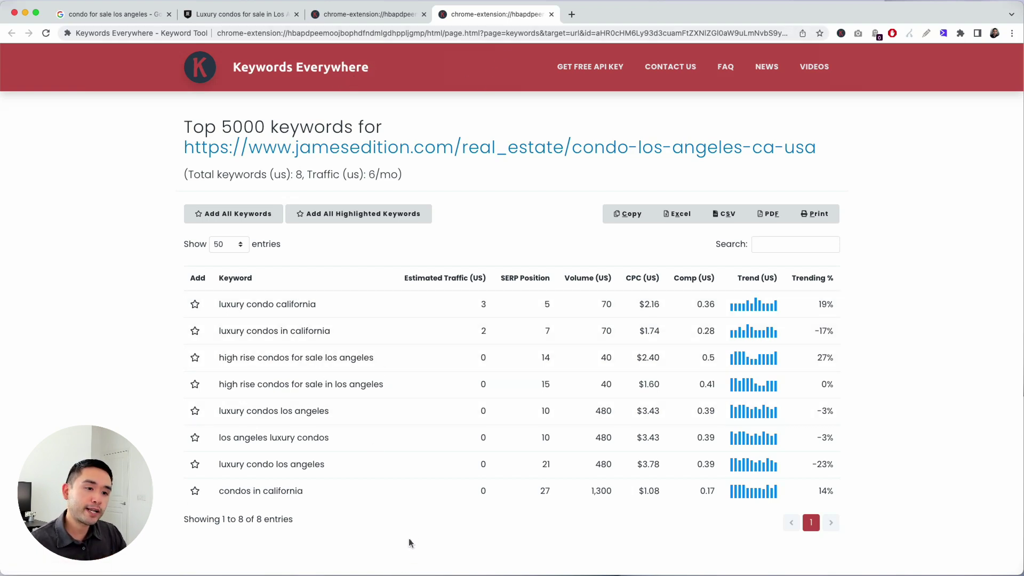
Highlight the report's keyword rows and column headings to review them.
left_click_drag(533, 498, 213, 289)
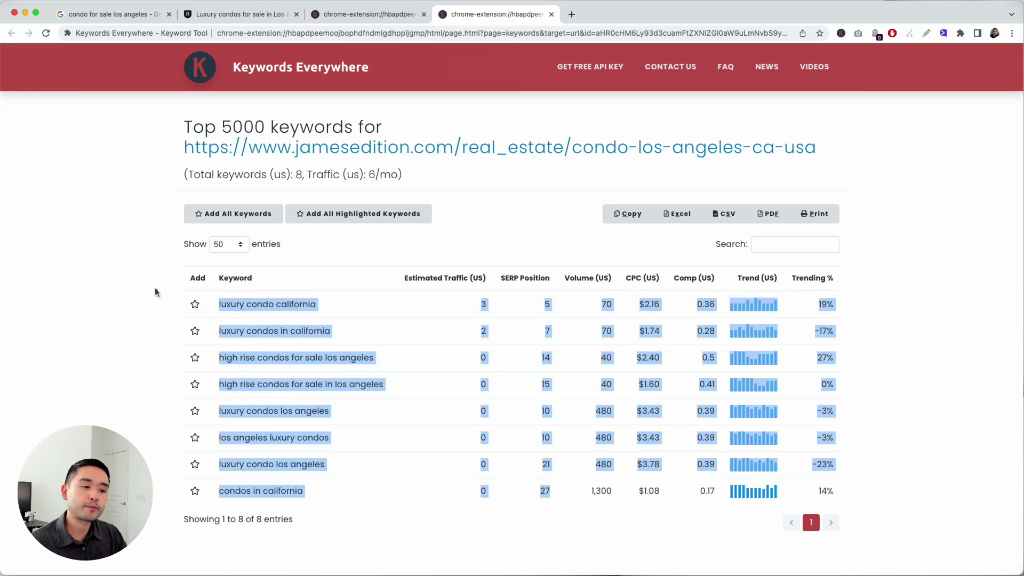
left_click(272, 213)
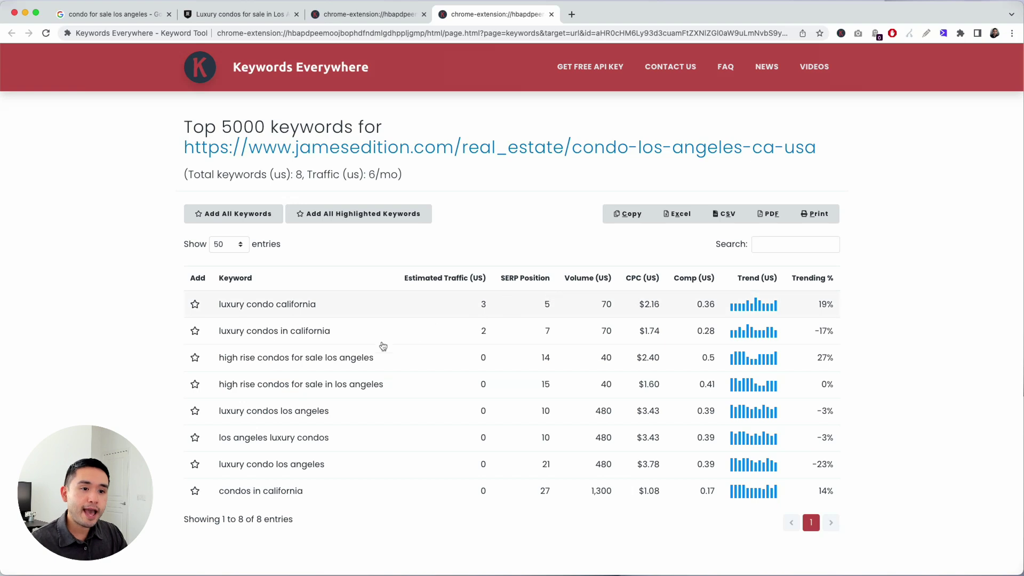
left_click_drag(363, 504, 159, 280)
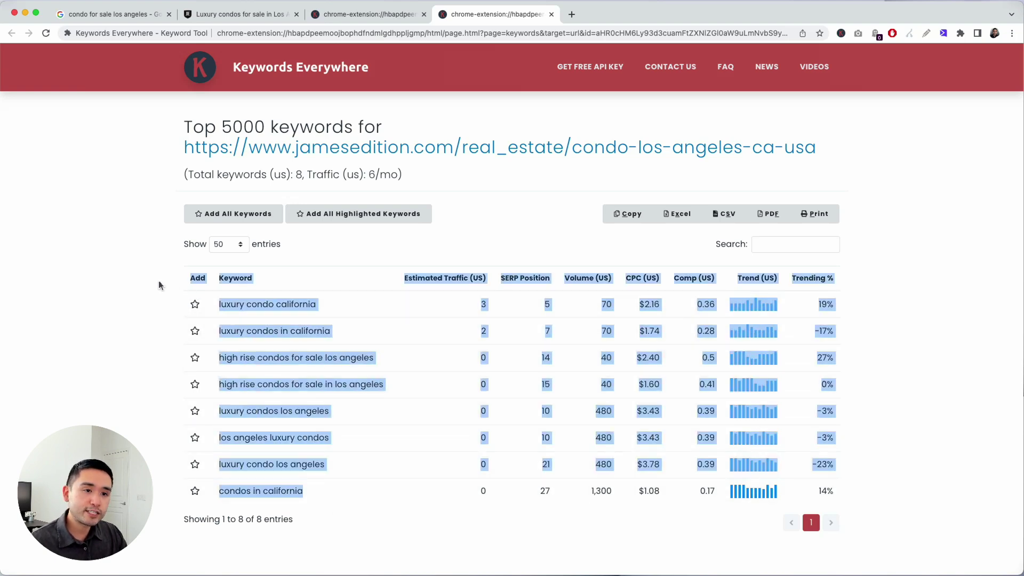
left_click(127, 280)
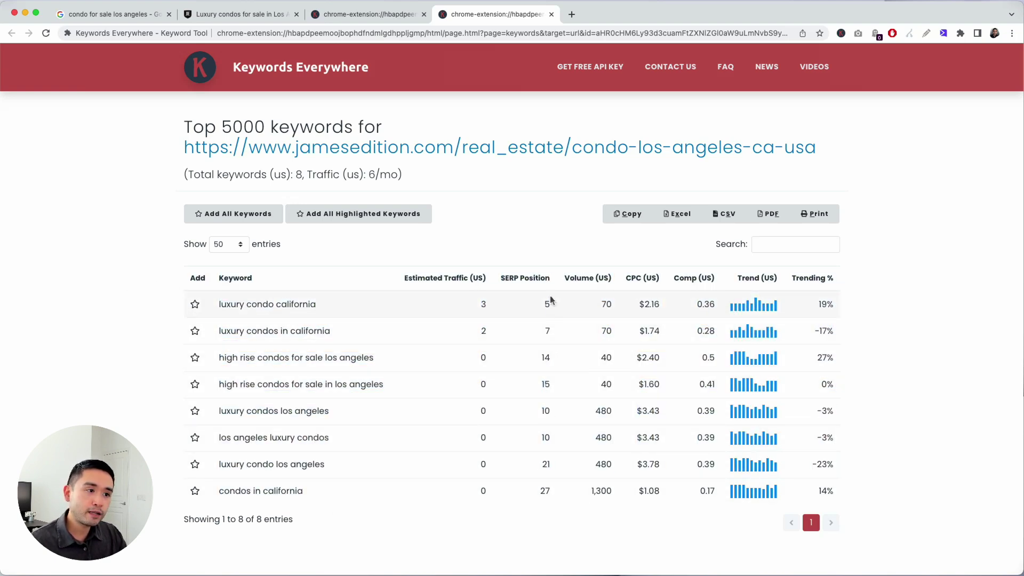
left_click_drag(548, 300, 551, 331)
left_click(557, 342)
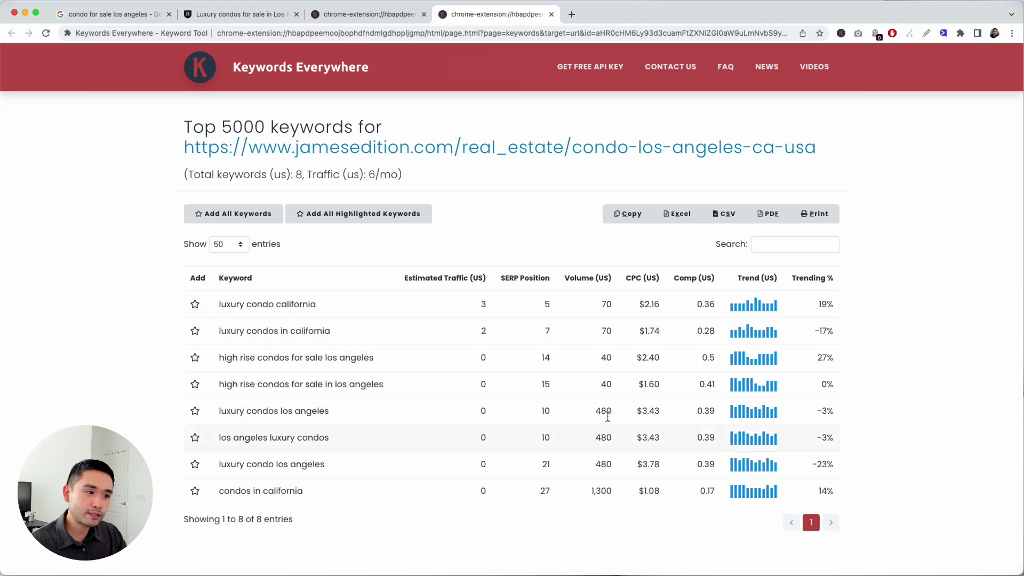
Point out 'condos in california' and 'high rise condos for sale los angeles' at position 14, then return to JamesEdition.
left_click_drag(619, 491, 427, 478)
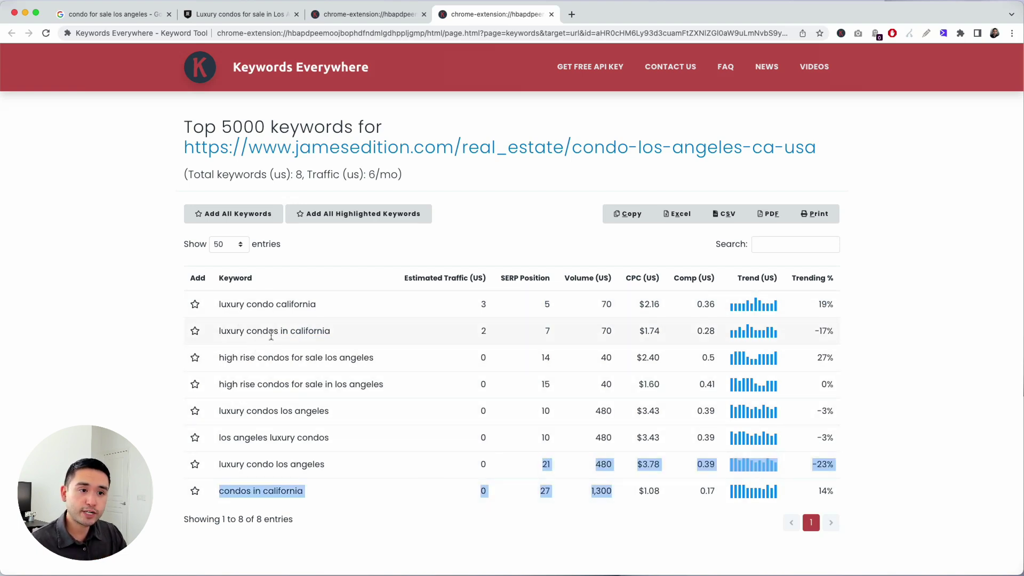
left_click_drag(569, 359, 197, 367)
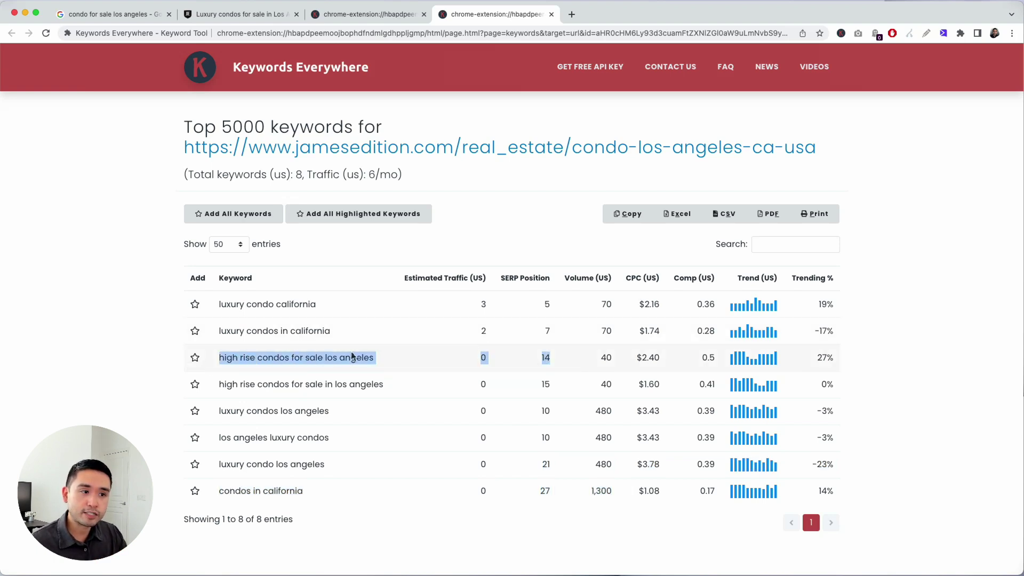
left_click(550, 361)
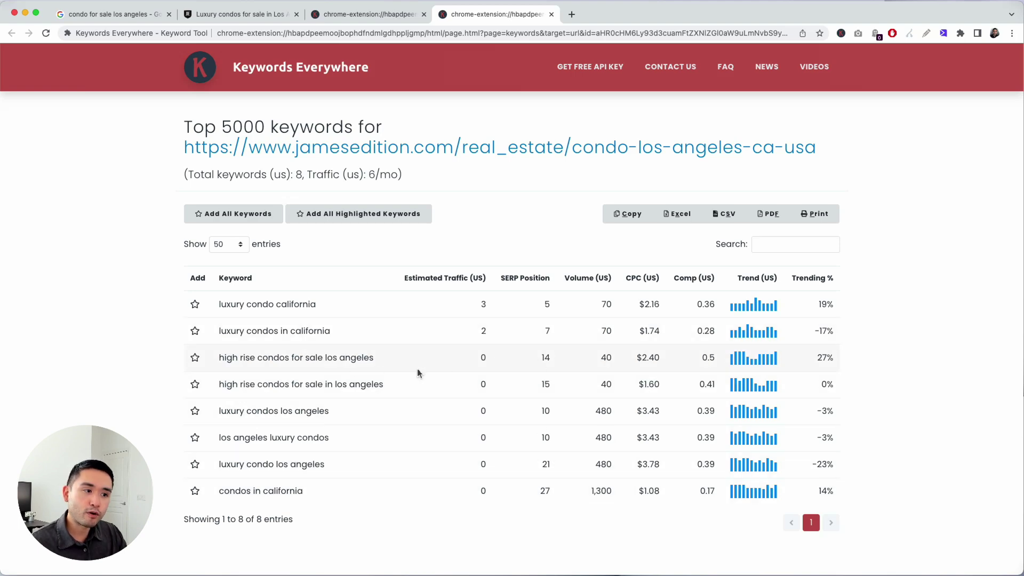
left_click_drag(565, 408, 373, 372)
left_click(490, 216)
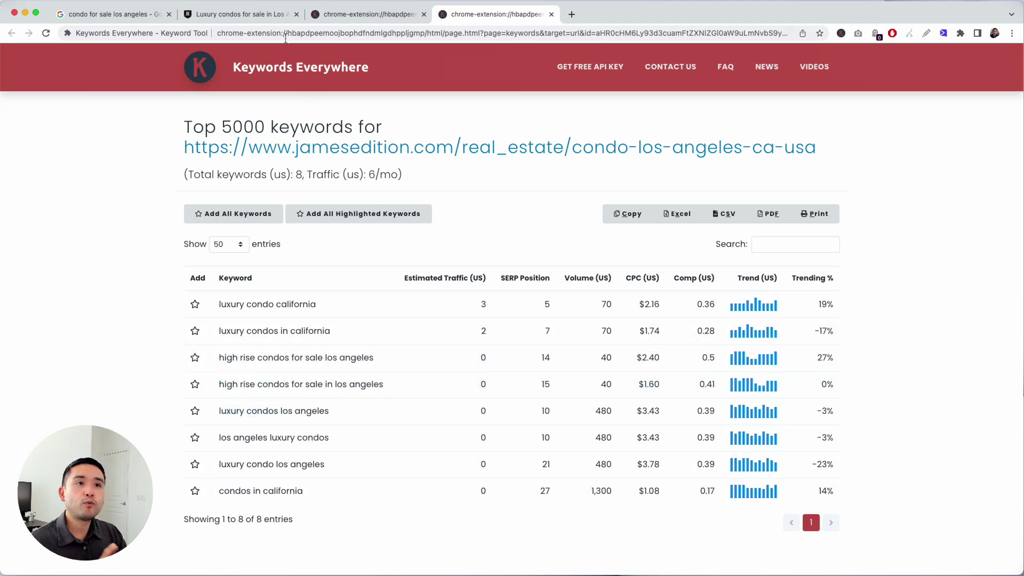
left_click(271, 20)
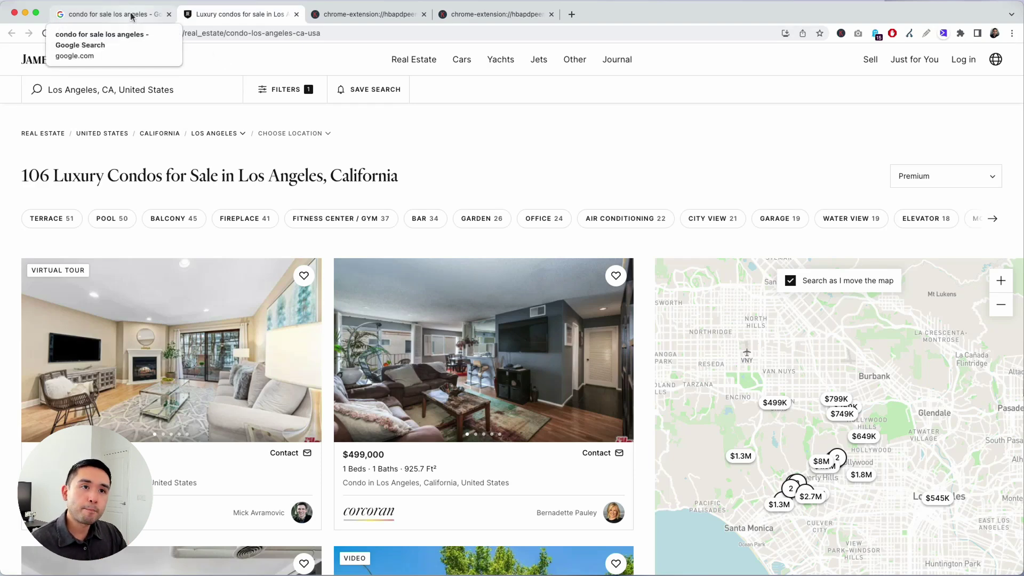
Run Organic Ranking Keywords (Domain) for jamesedition.com and view its 54,749-keyword report.
left_click(841, 33)
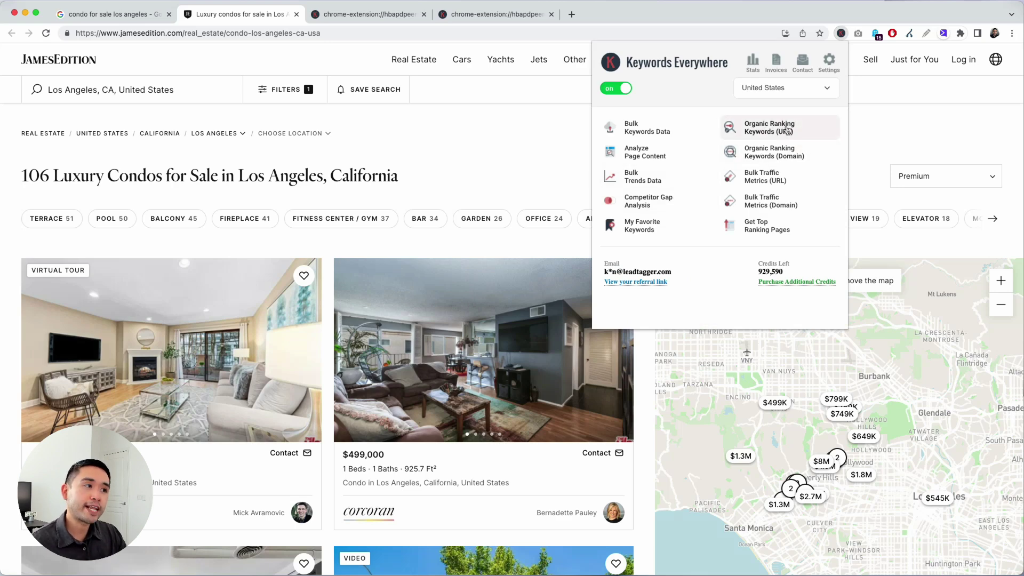
left_click(788, 154)
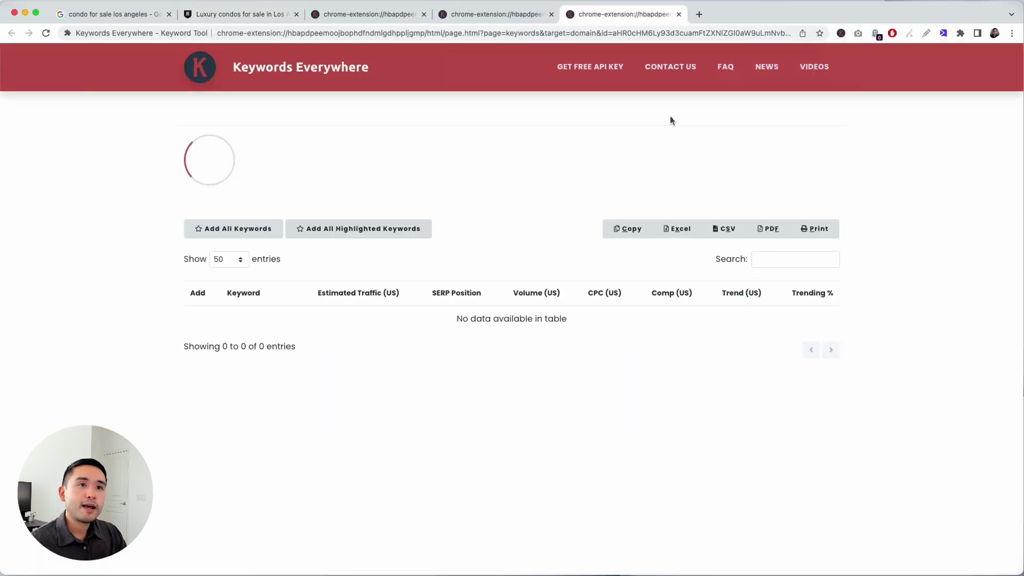
left_click(128, 15)
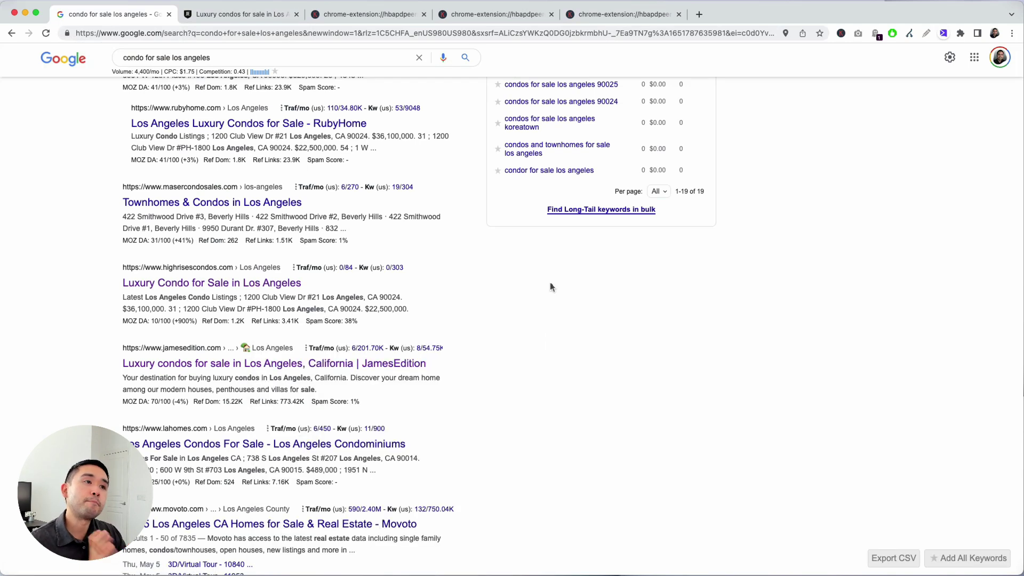
left_click(582, 20)
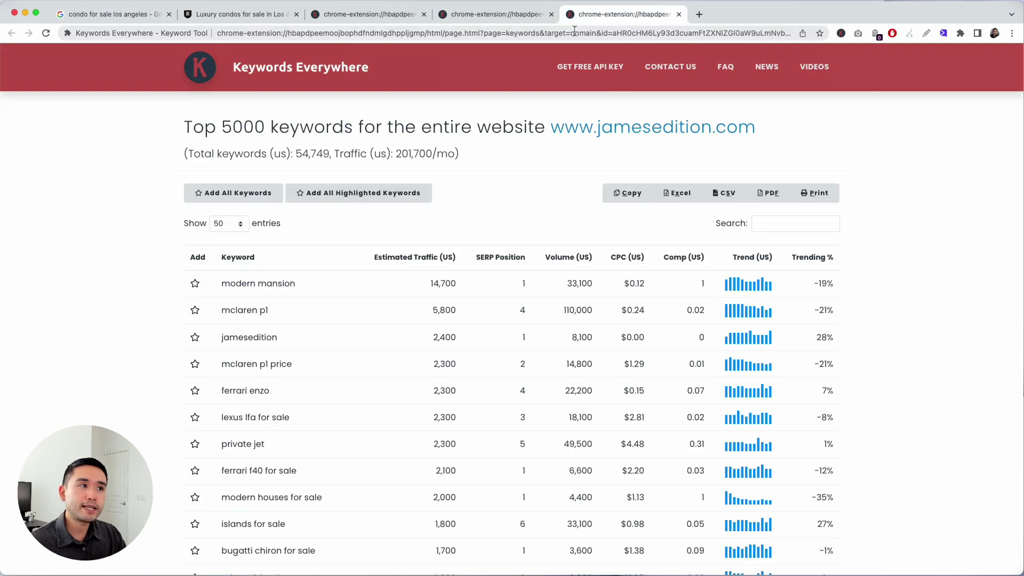
left_click(841, 33)
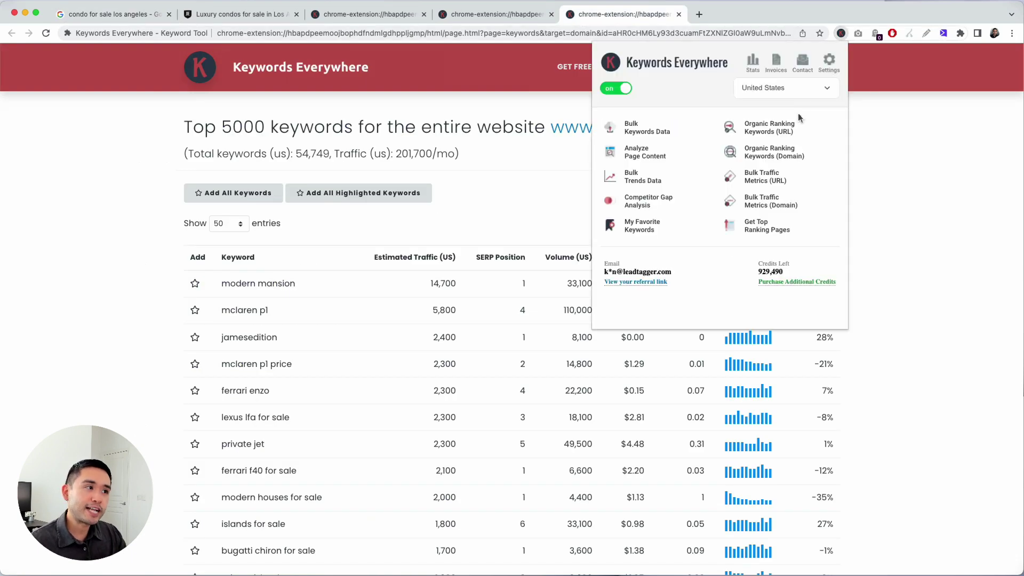
left_click(502, 191)
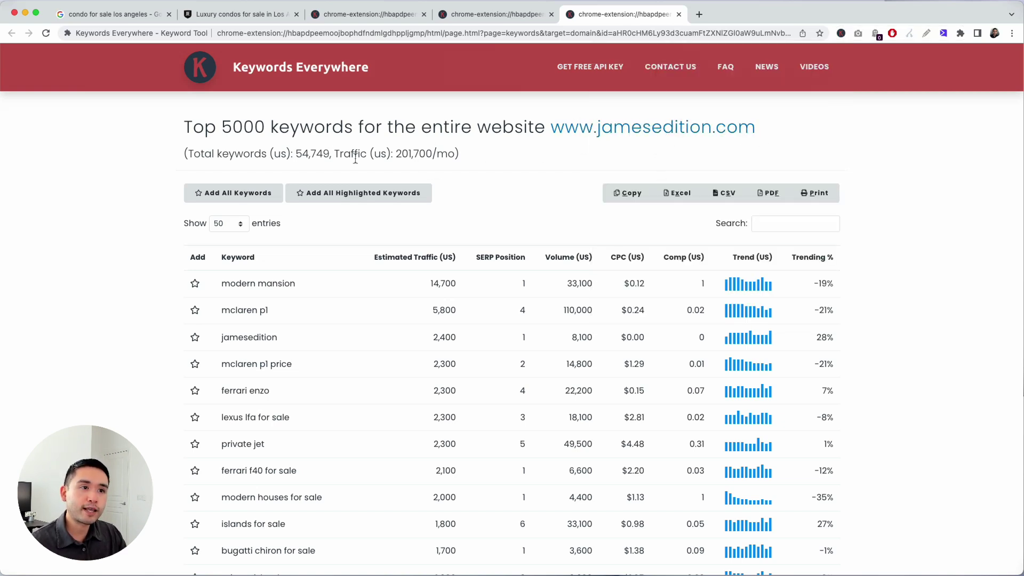
scroll(203, 252, "down", 20)
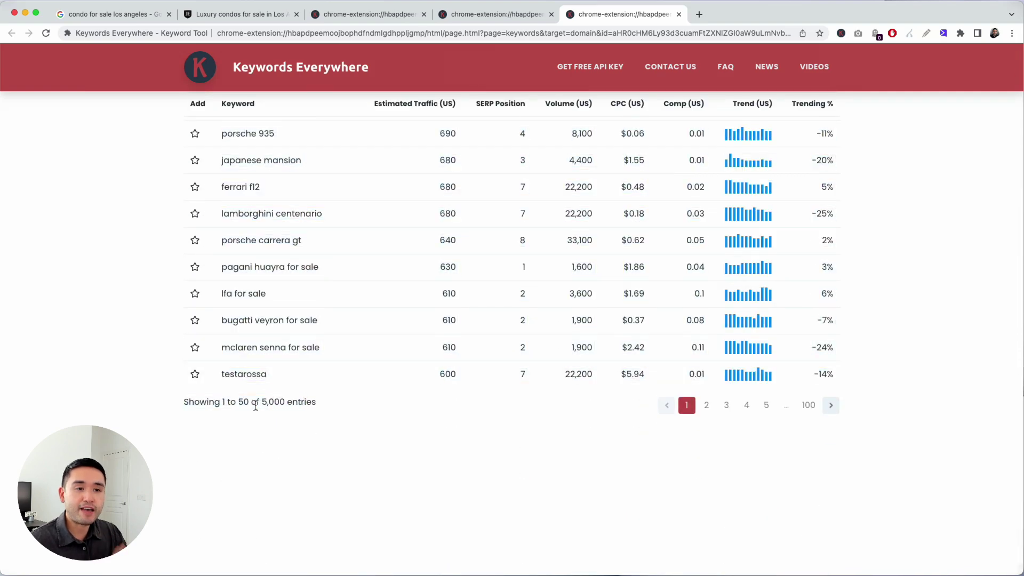
scroll(255, 405, "up", 8)
scroll(255, 405, "up", 11)
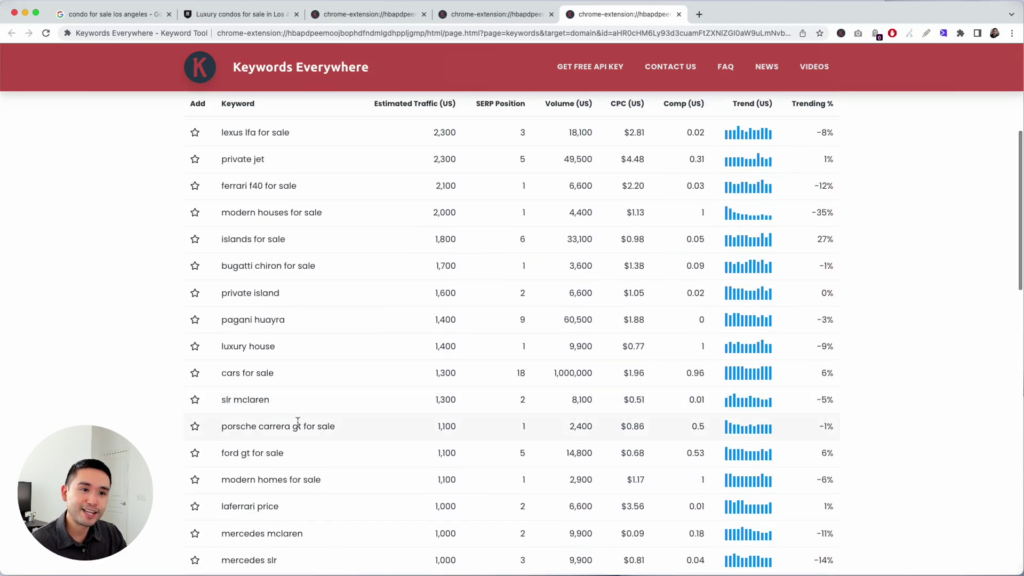
scroll(353, 367, "up", 5)
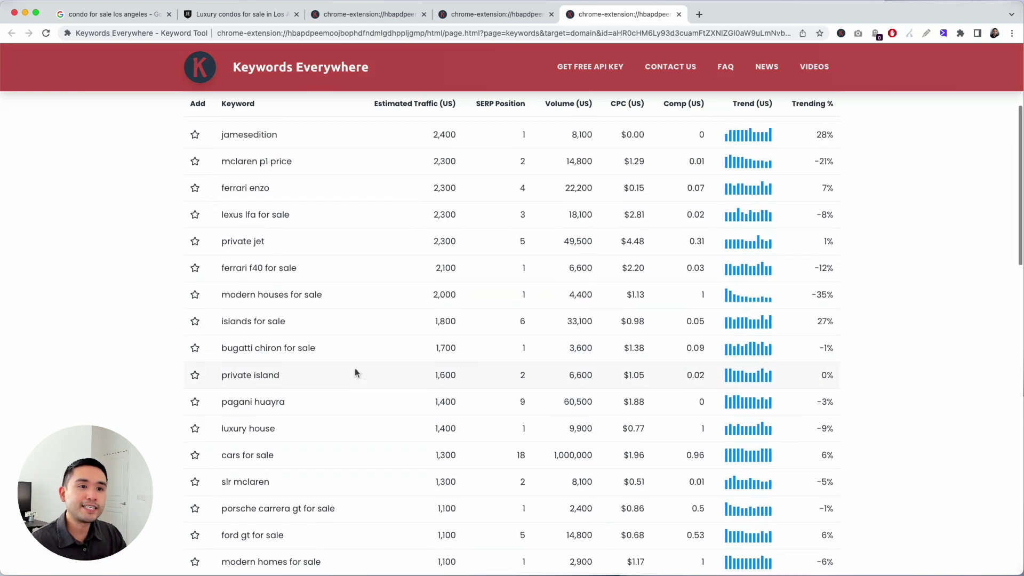
scroll(319, 389, "up", 1)
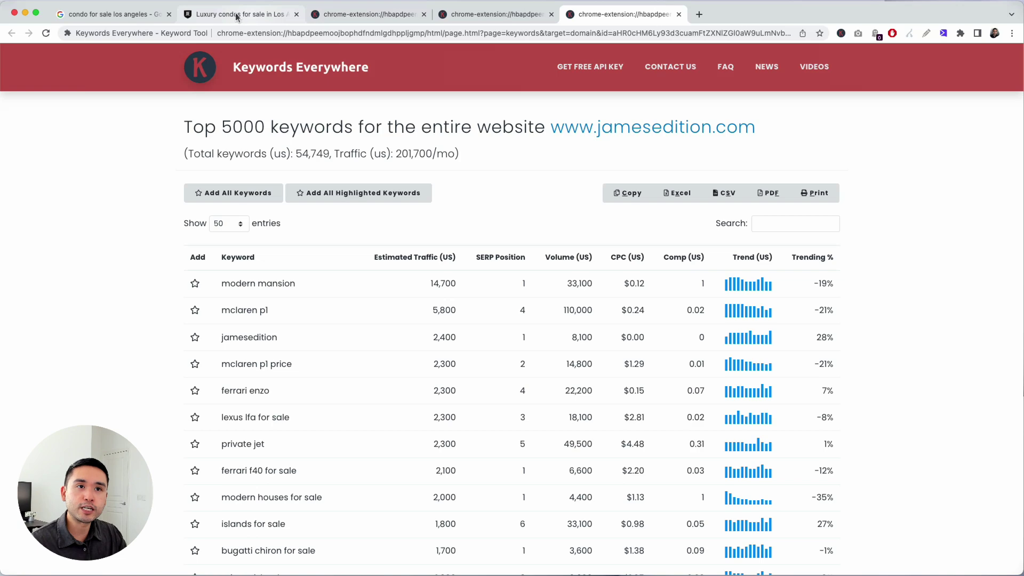
Switch to the Google results tab and scroll up to the trend chart and Related Keywords panel.
left_click(156, 17)
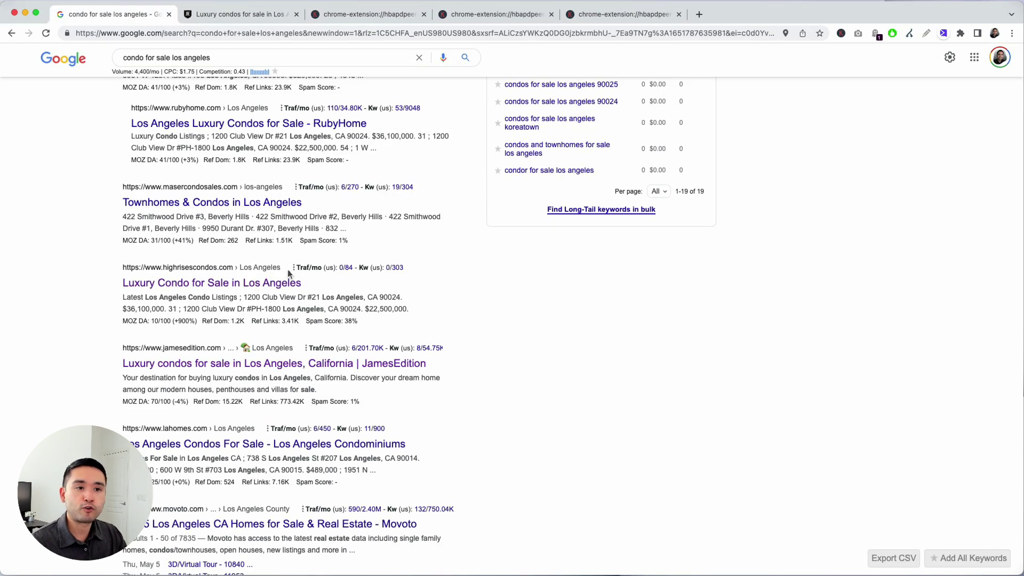
scroll(564, 280, "up", 8)
scroll(564, 280, "up", 3)
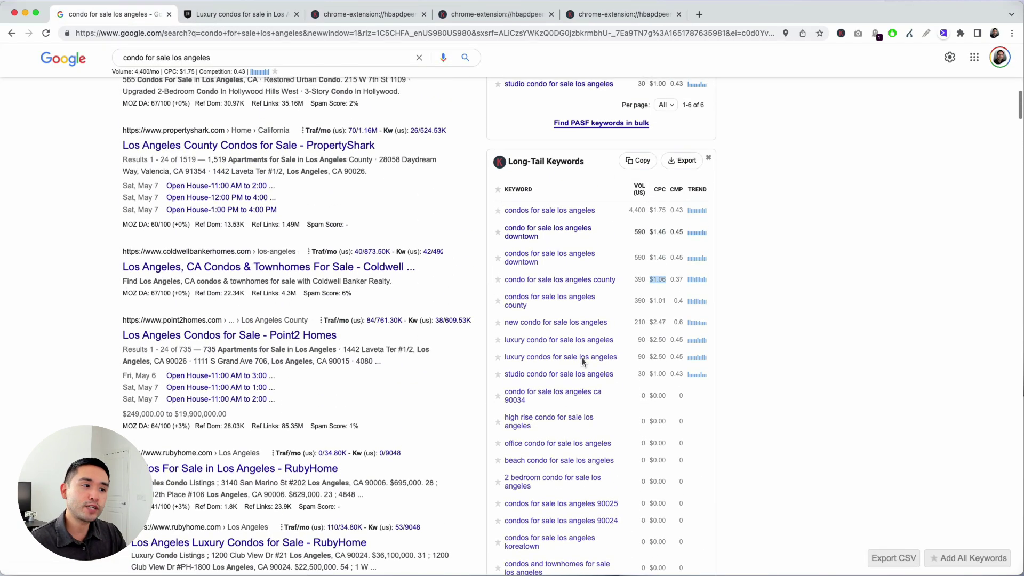
scroll(408, 380, "up", 1)
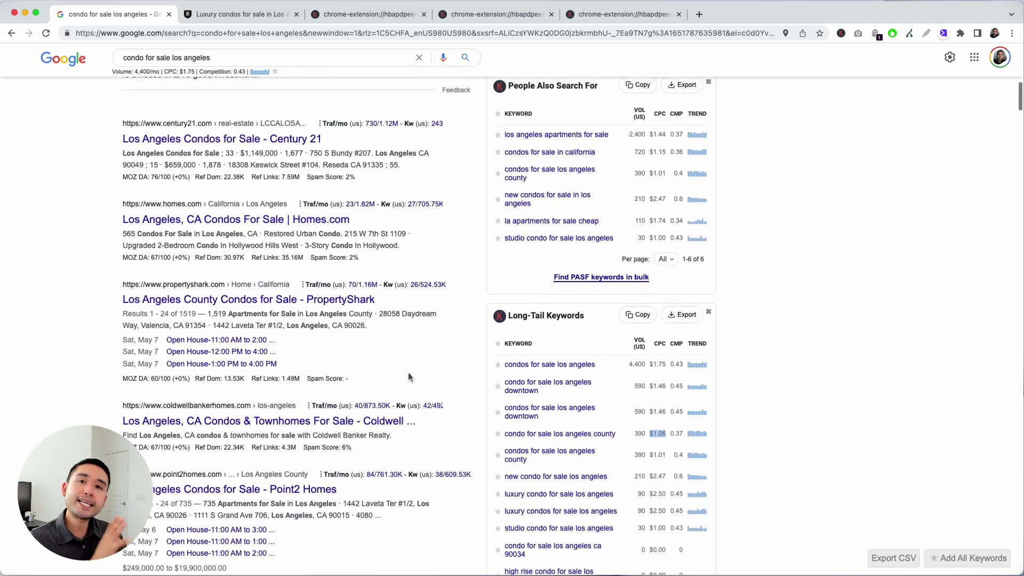
scroll(409, 375, "up", 7)
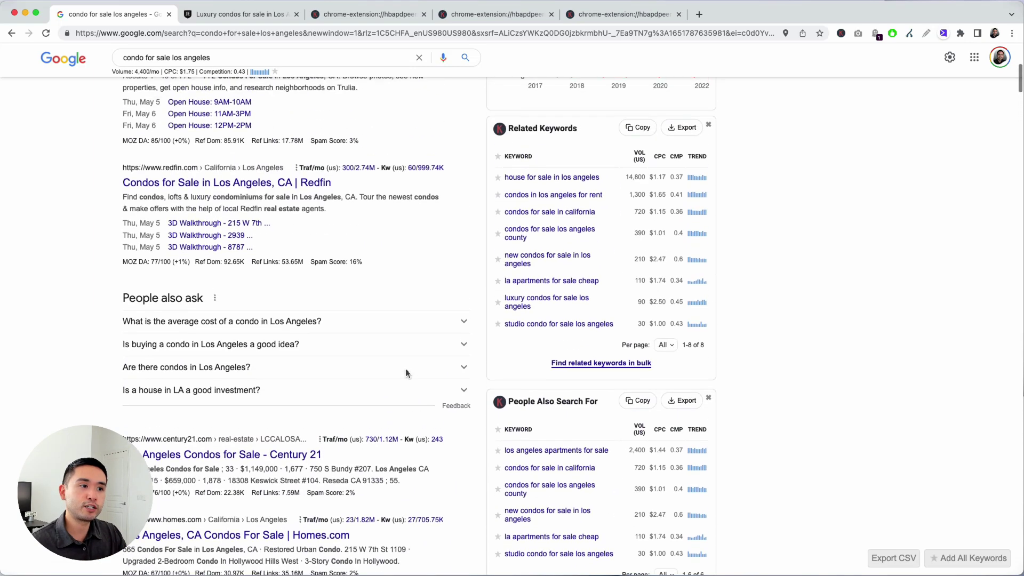
scroll(406, 383, "up", 6)
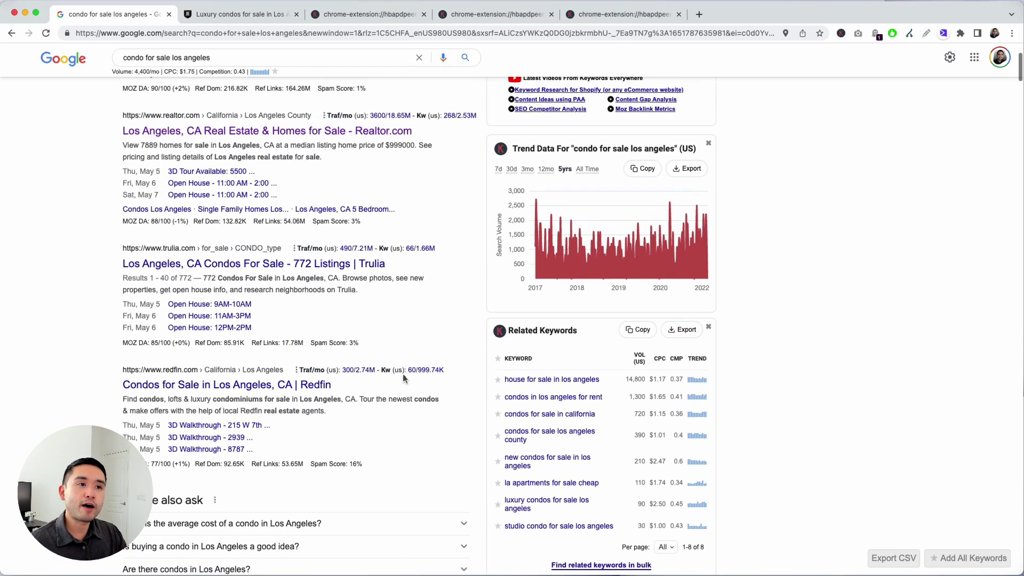